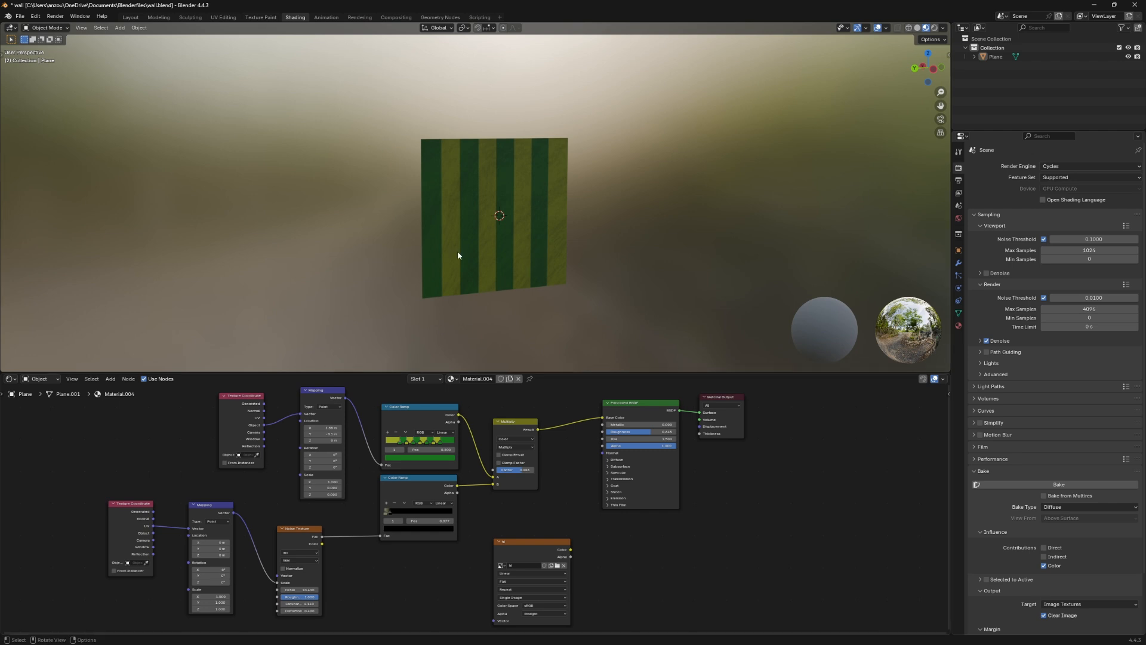
scroll(346, 498, up, 1)
middle_drag(346, 499, 389, 515)
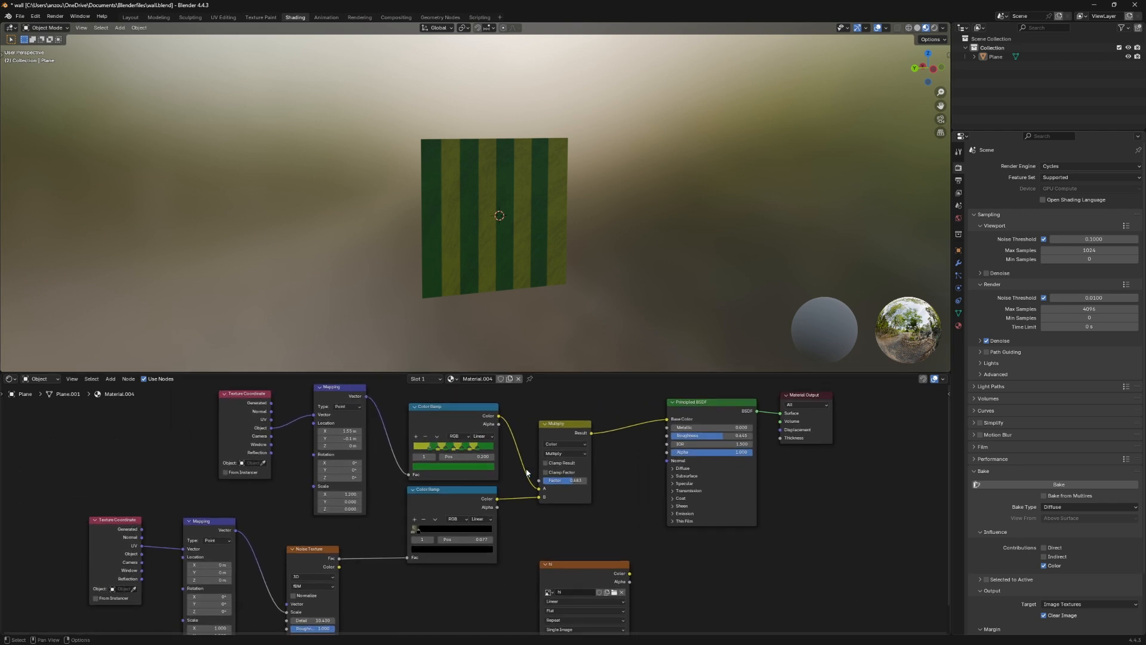
middle_drag(517, 331, 531, 305)
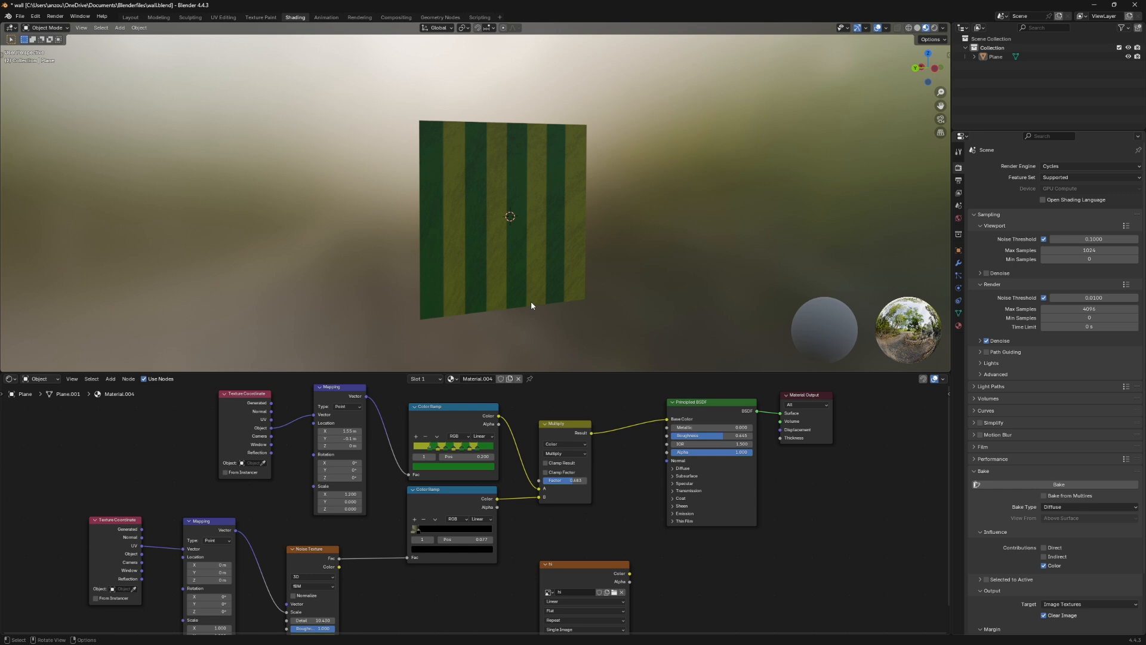
Switch to the Poly Haven textures page in the browser, browse the collection and open the Red Brick texture
scroll(692, 293, down, 2)
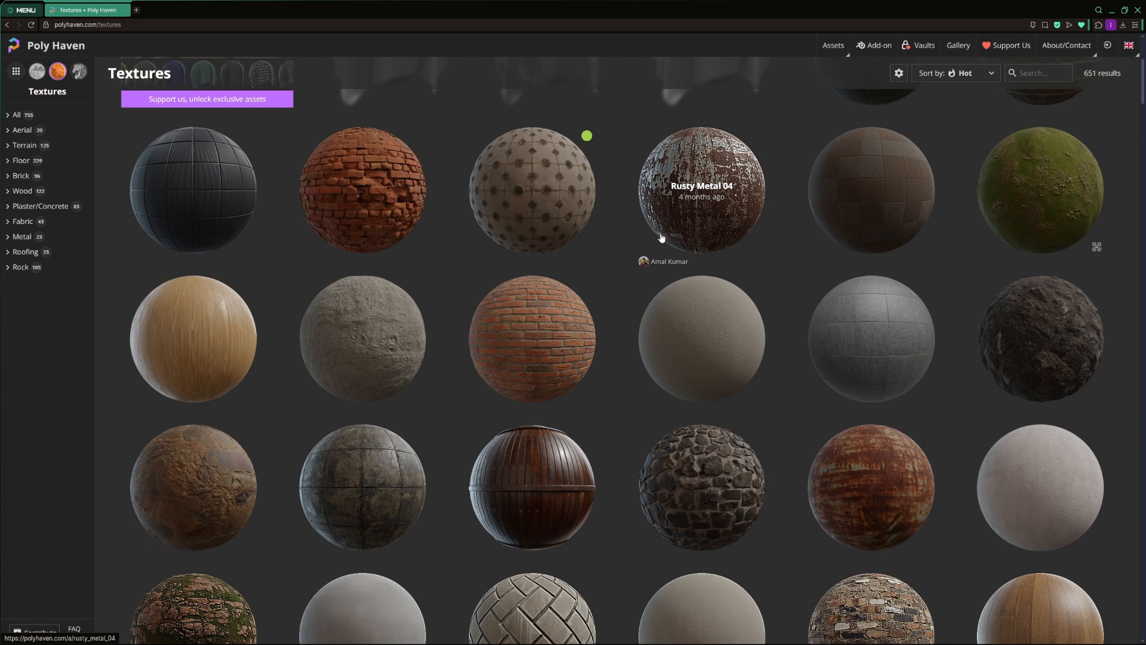
scroll(661, 238, down, 1)
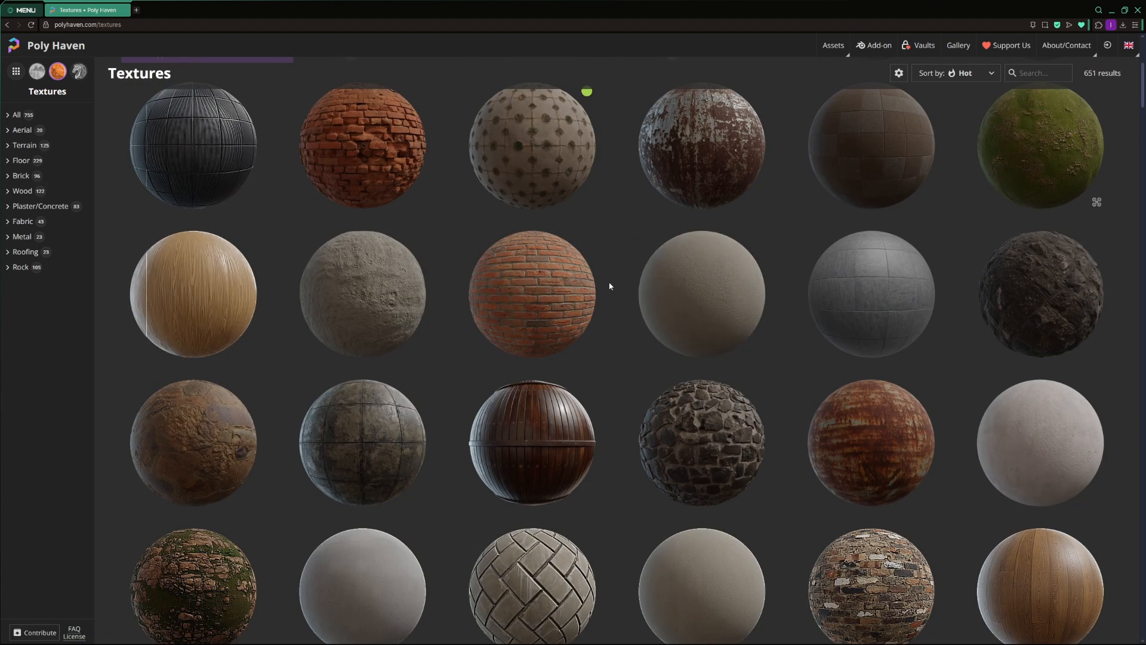
scroll(570, 468, up, 3)
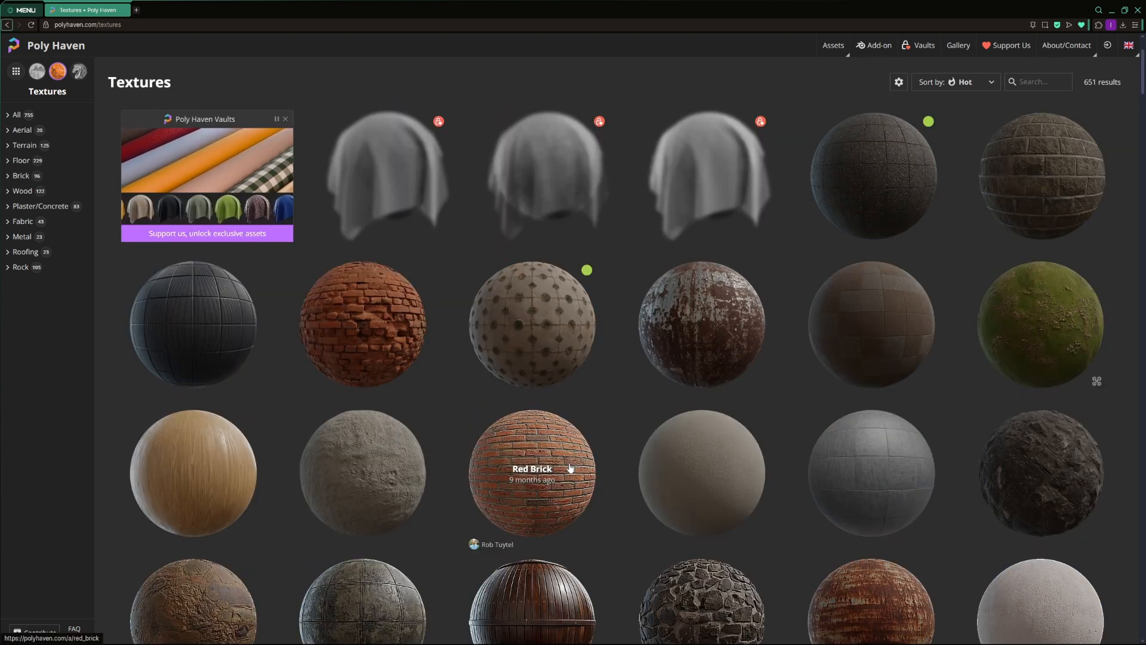
scroll(570, 468, down, 1)
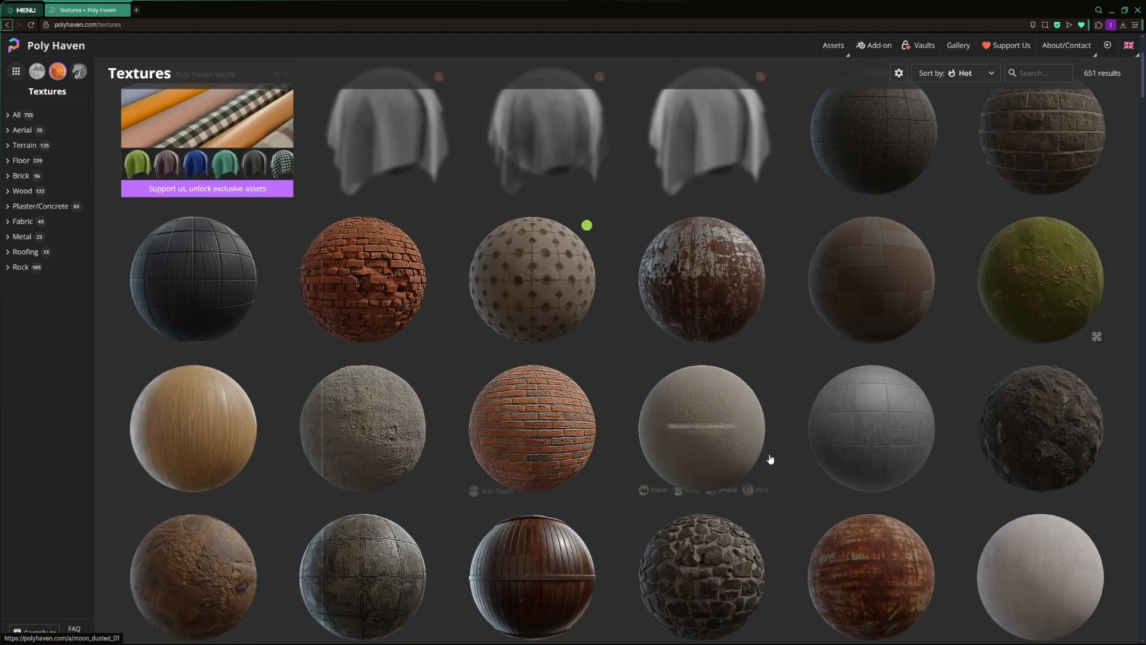
click(570, 446)
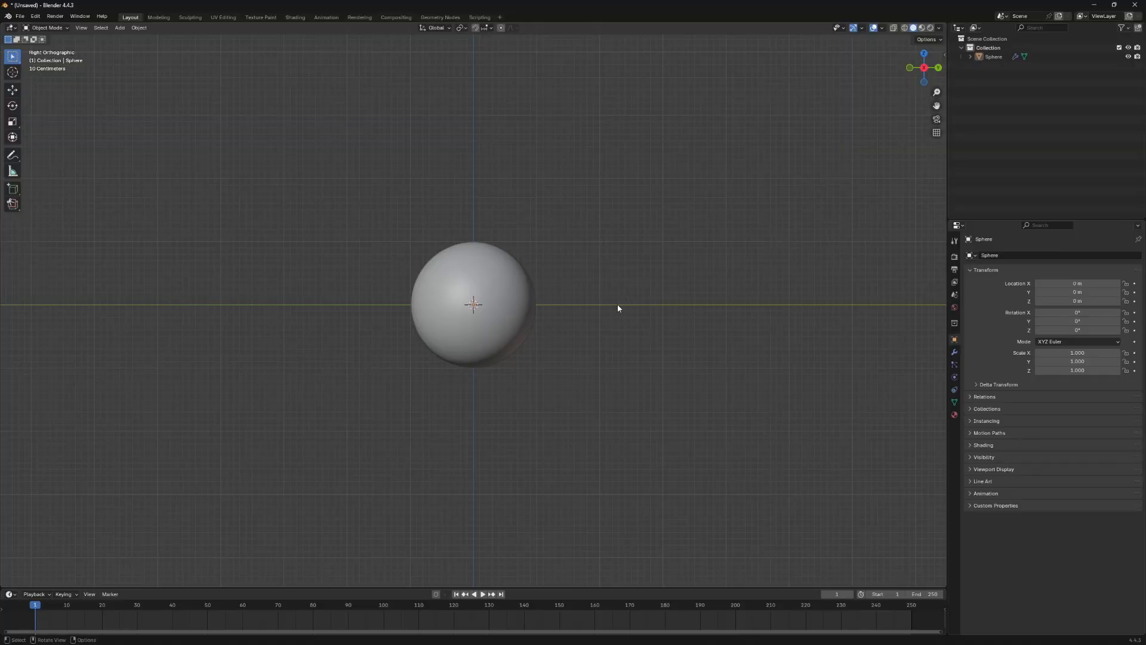
Switch back to Blender and open the Preferences window
scroll(617, 310, up, 1)
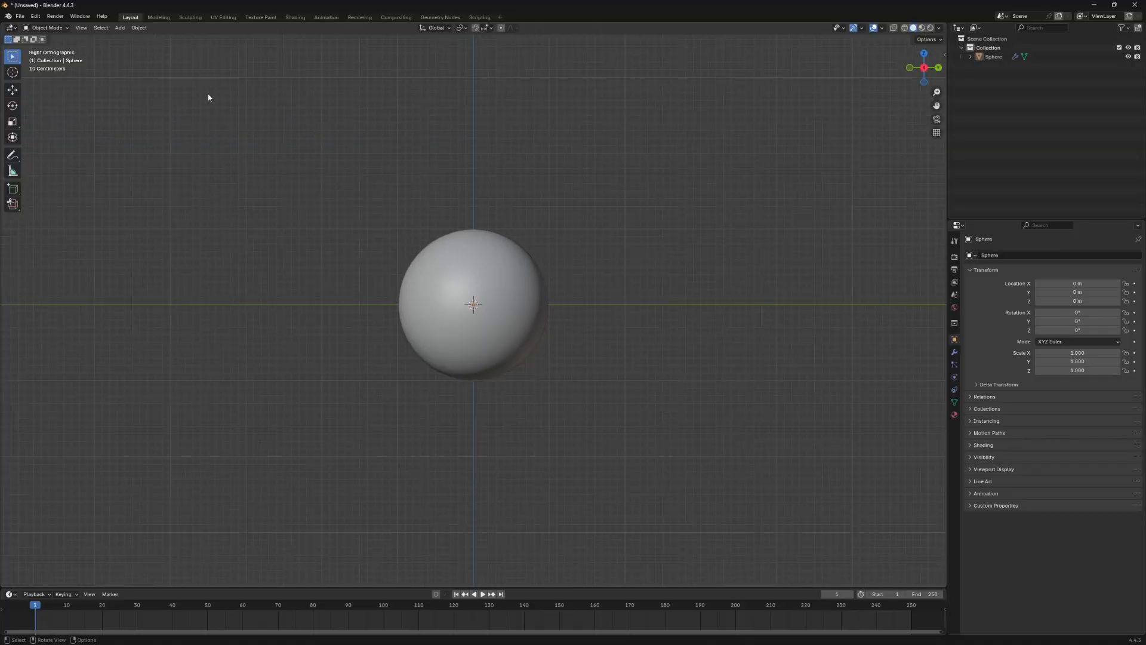
click(36, 16)
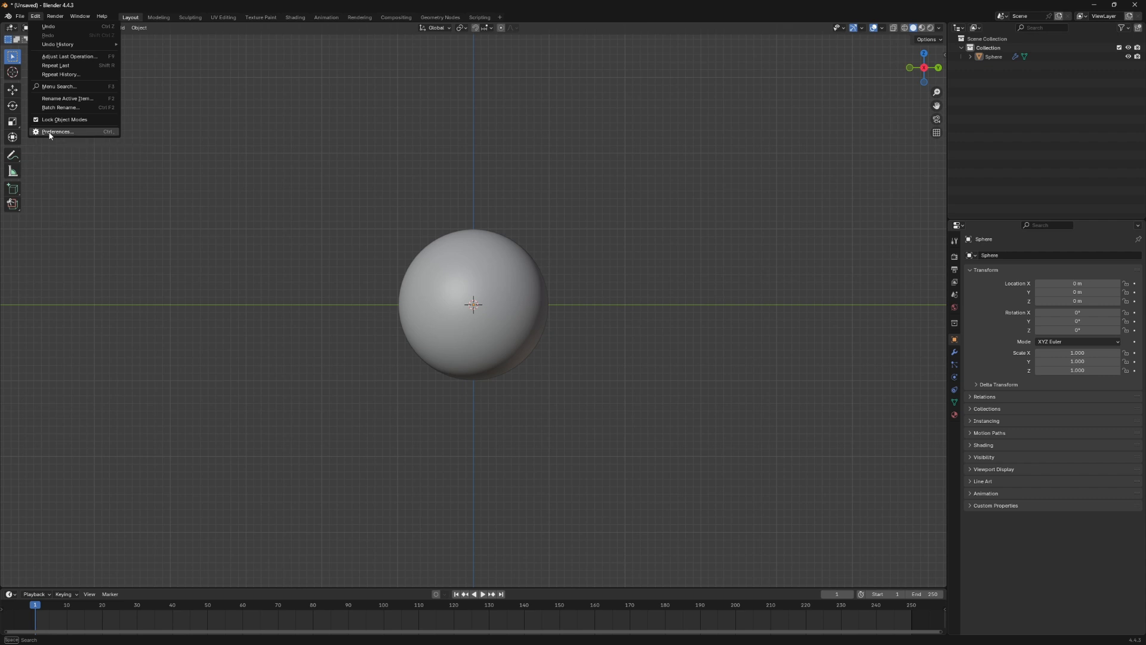
click(50, 132)
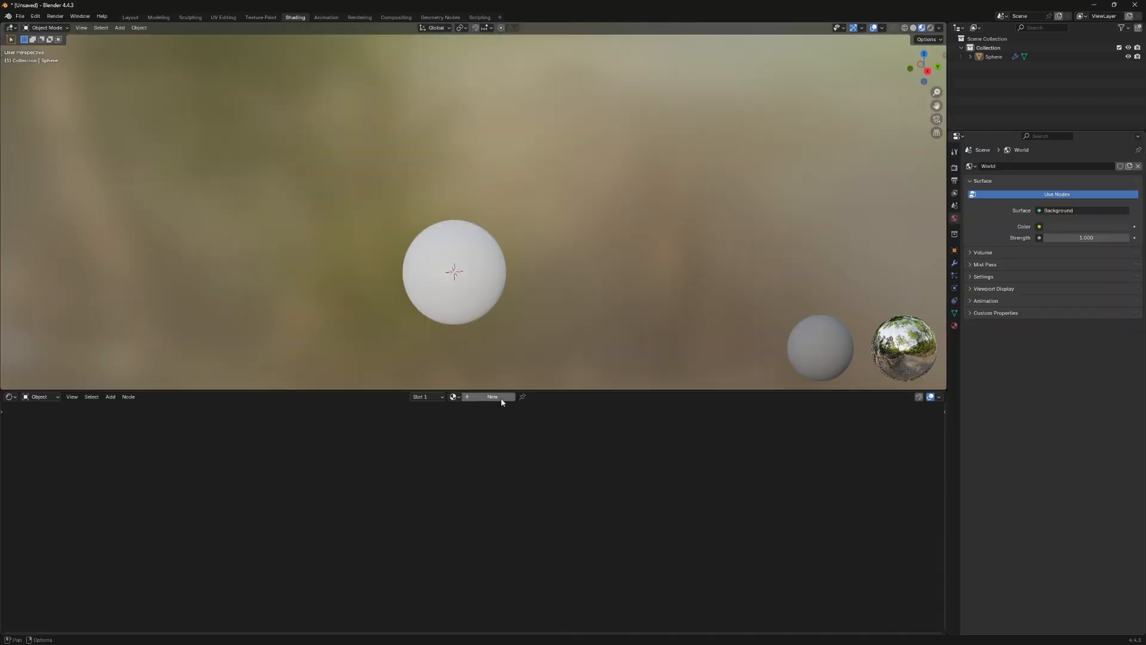
Create a new material and load the four red_brick 2k maps onto its Principled BSDF with Node Wrangler's Principled Texture Setup
click(503, 398)
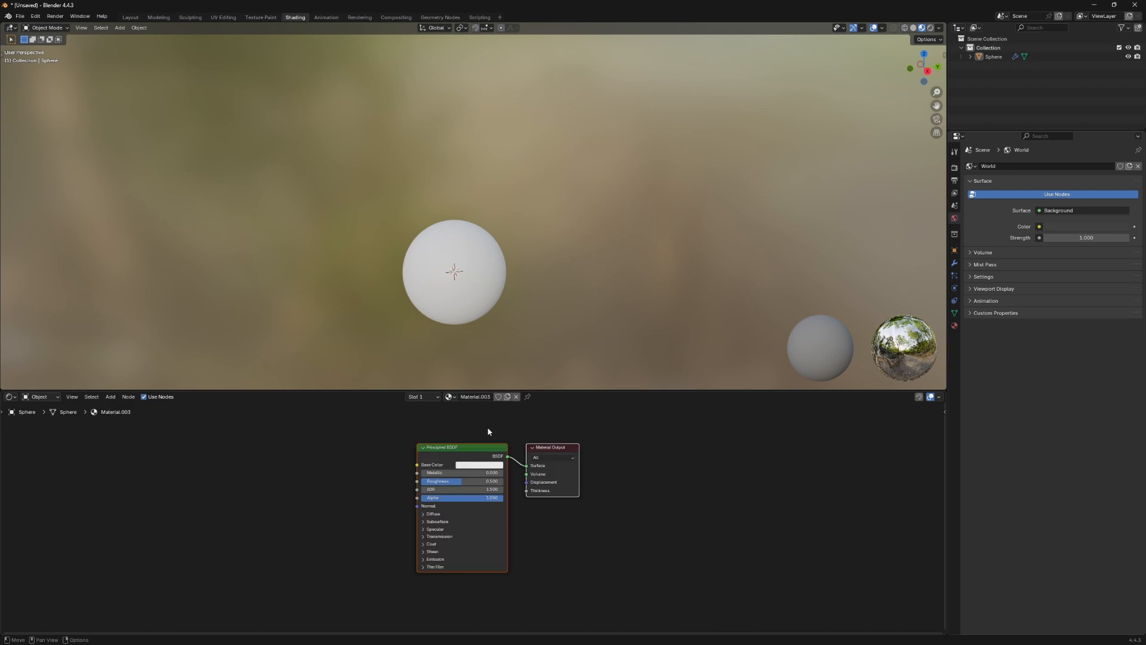
click(442, 445)
key(ctrl+shift+t)
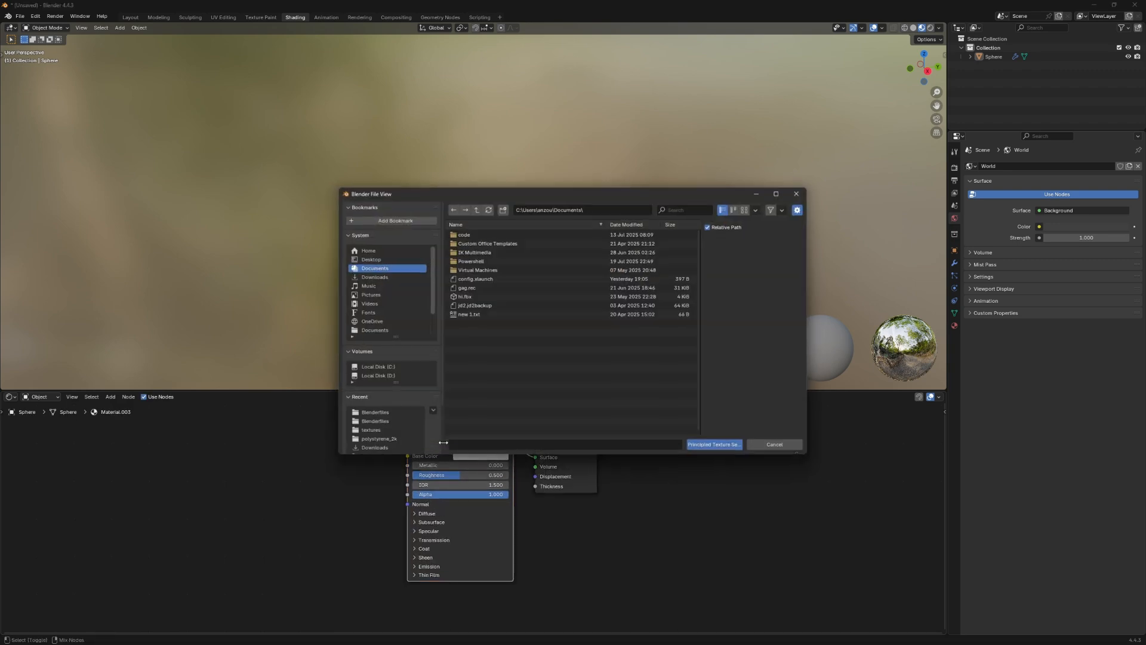
click(392, 277)
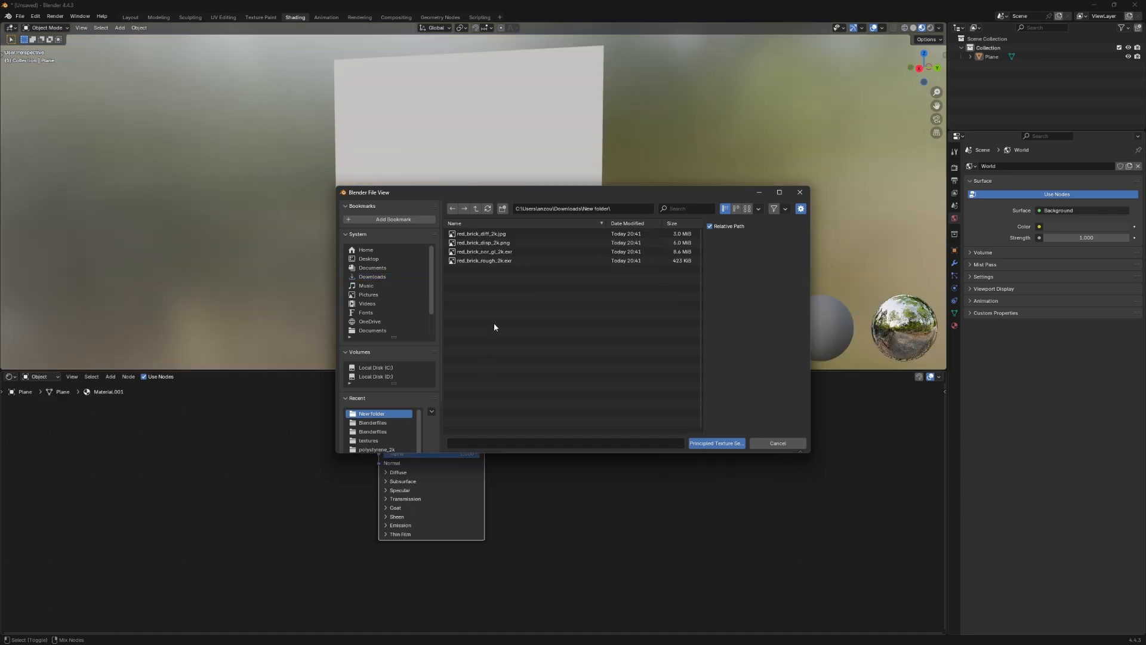
drag(494, 327, 517, 229)
click(711, 442)
scroll(556, 342, down, 5)
scroll(332, 461, down, 4)
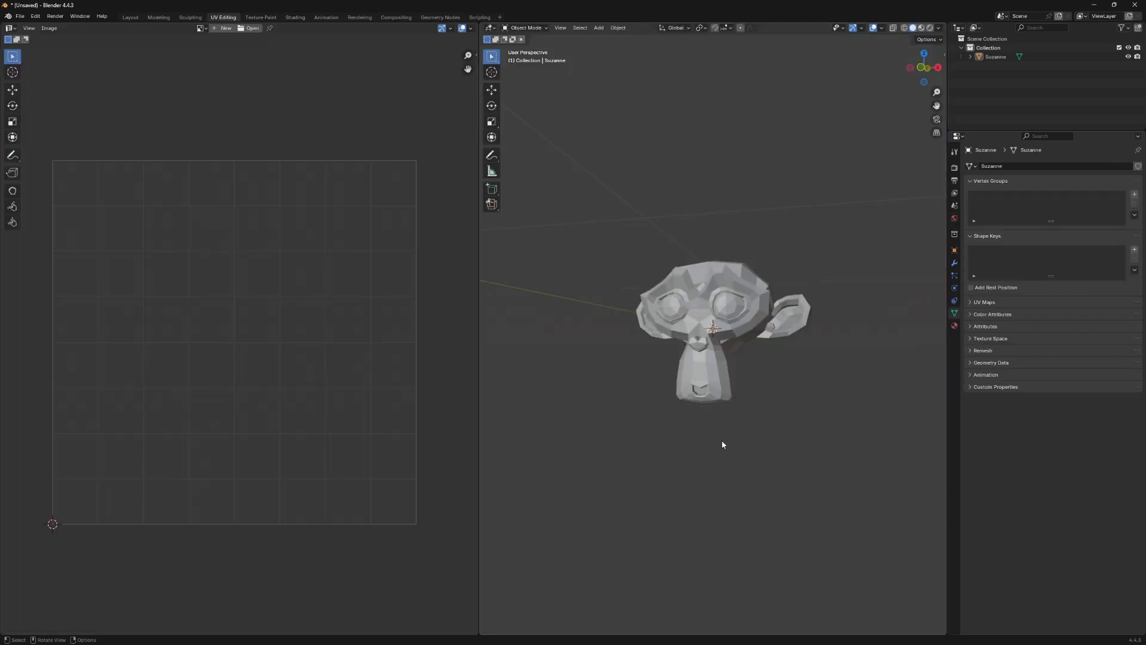
Put the monkey head in Edit Mode and select all of its geometry to display its UV layout
middle_drag(660, 376, 665, 379)
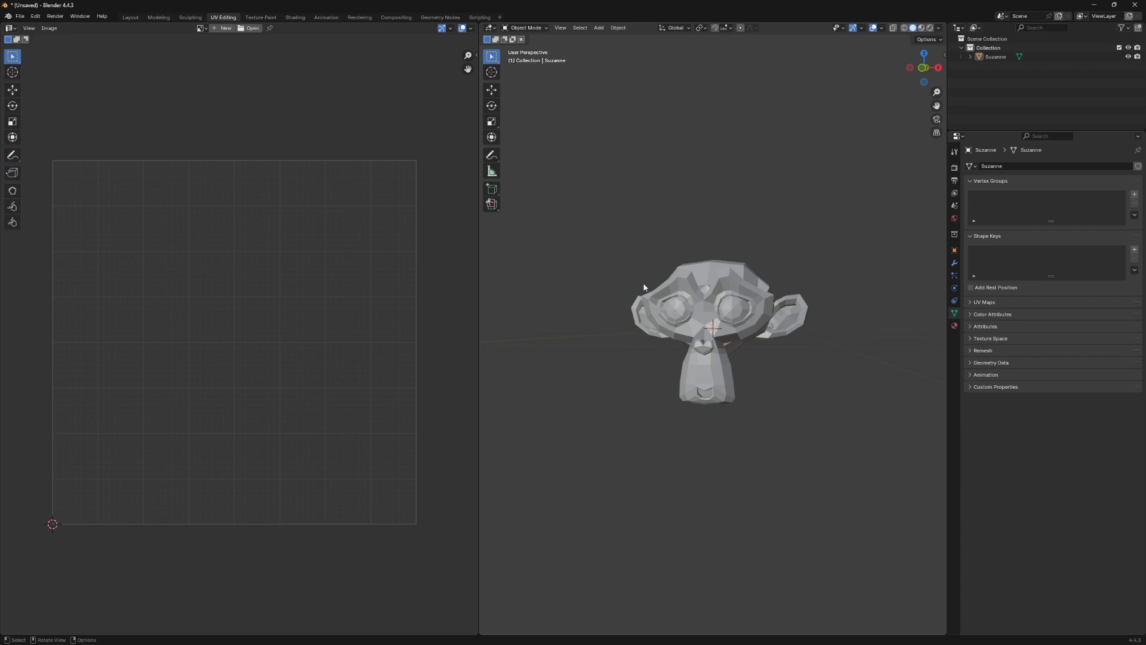
scroll(659, 303, up, 2)
middle_drag(647, 288, 671, 285)
scroll(671, 285, up, 1)
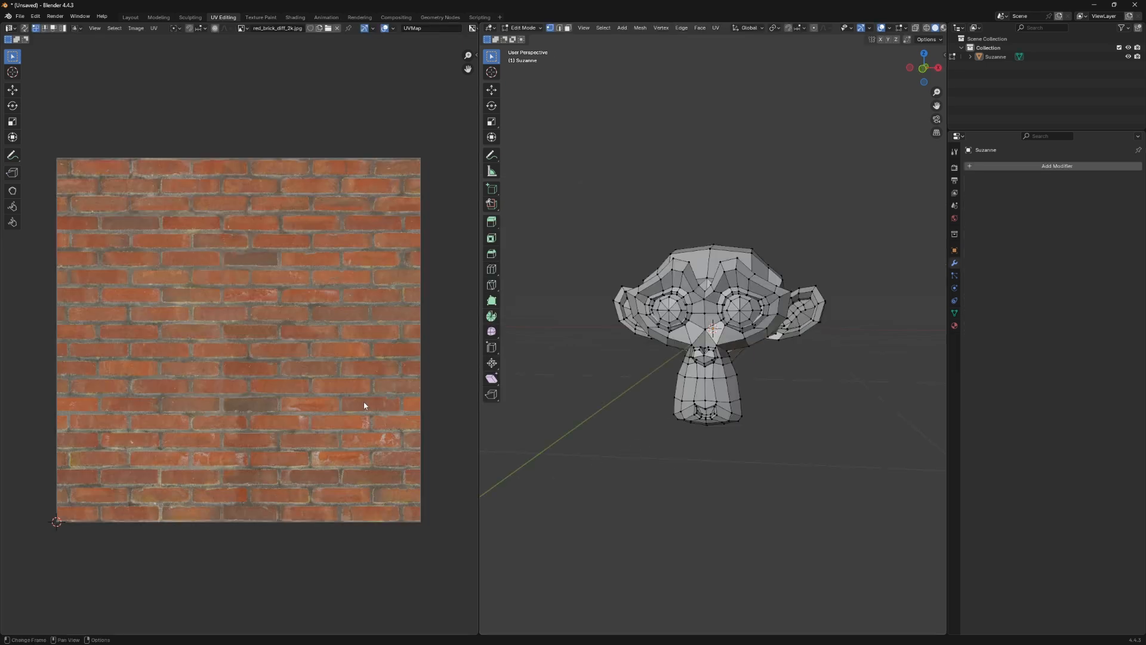
scroll(364, 404, down, 1)
key(Tab)
key(Tab)
key(a)
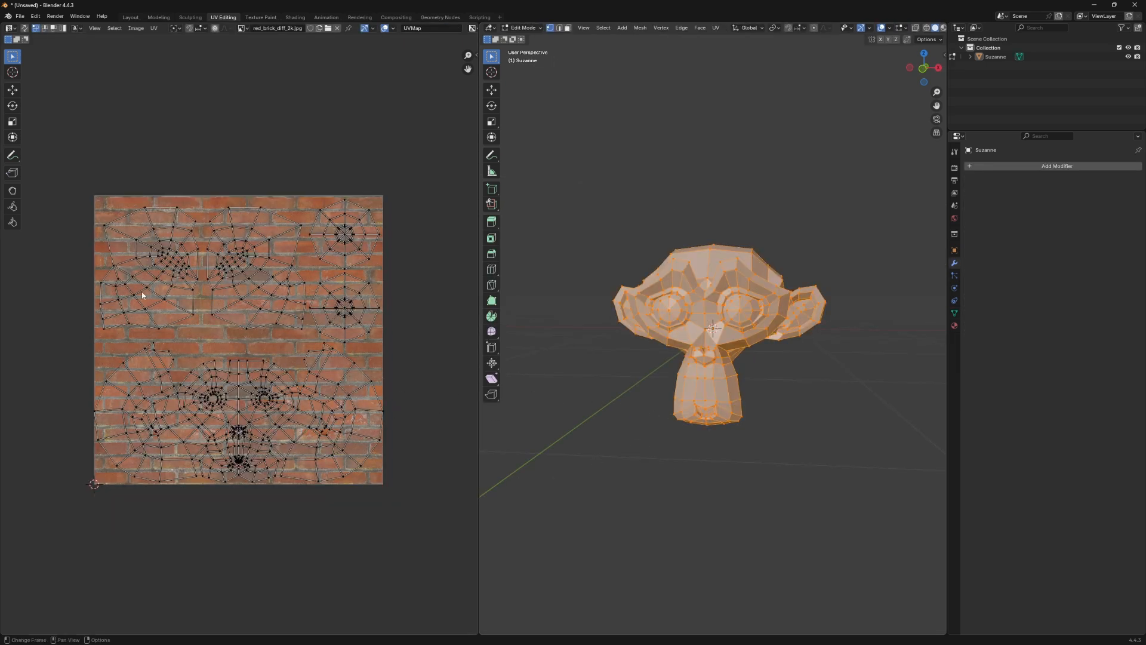
Try to unwrap the entire monkey head with Smart UV Project, keeping the default settings
middle_drag(400, 446, 385, 435)
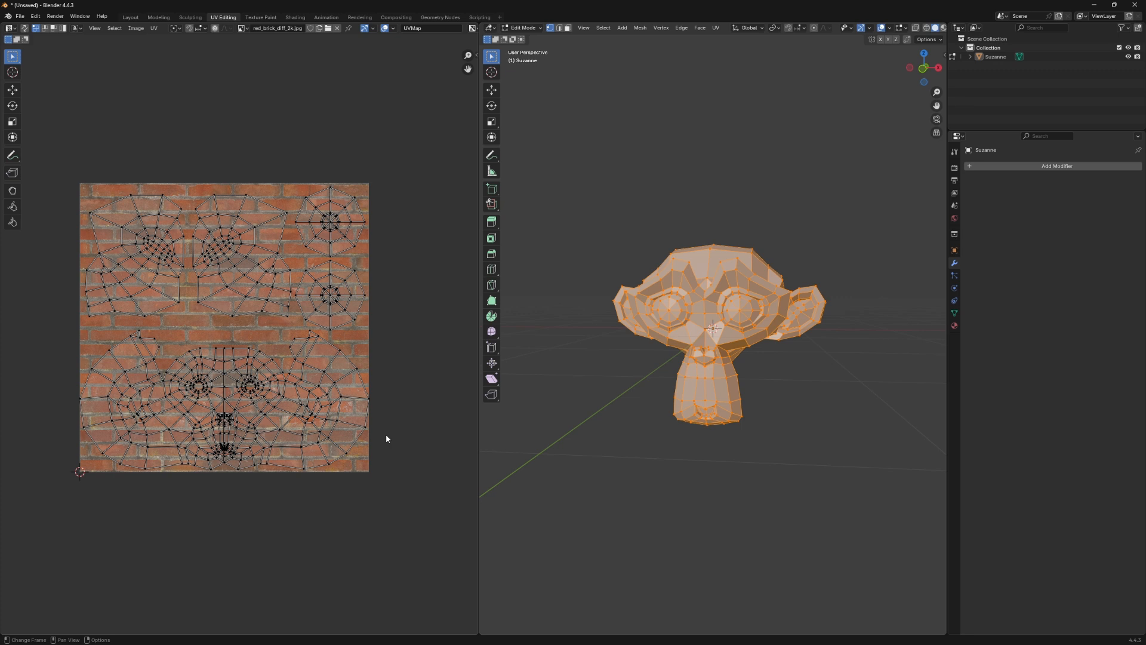
scroll(592, 416, up, 1)
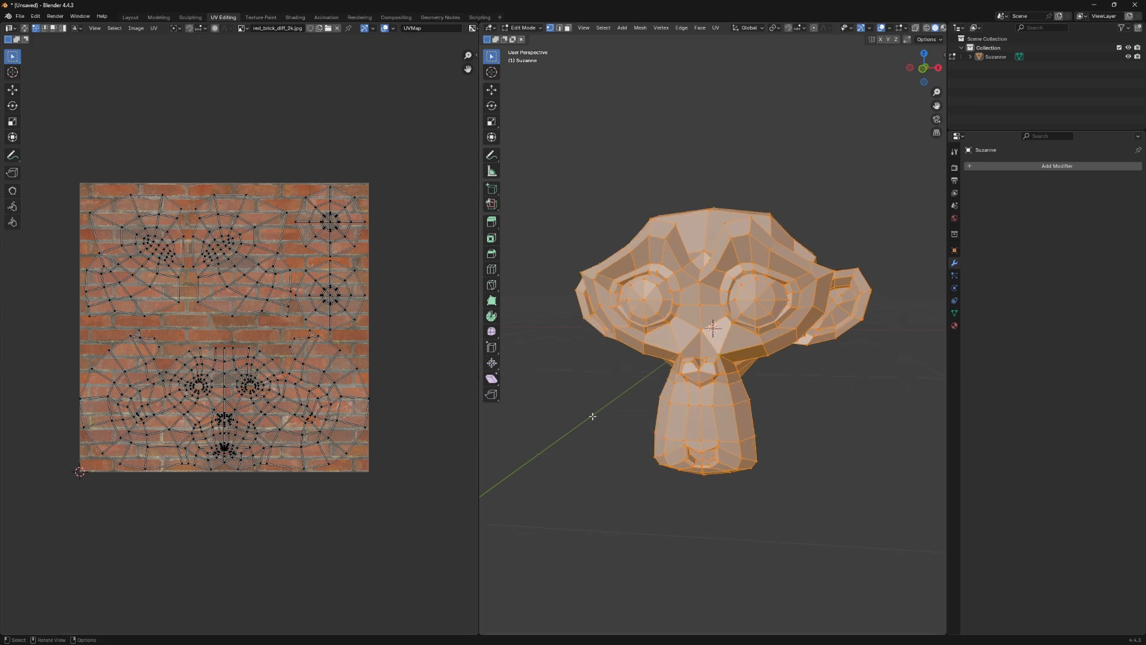
key(u)
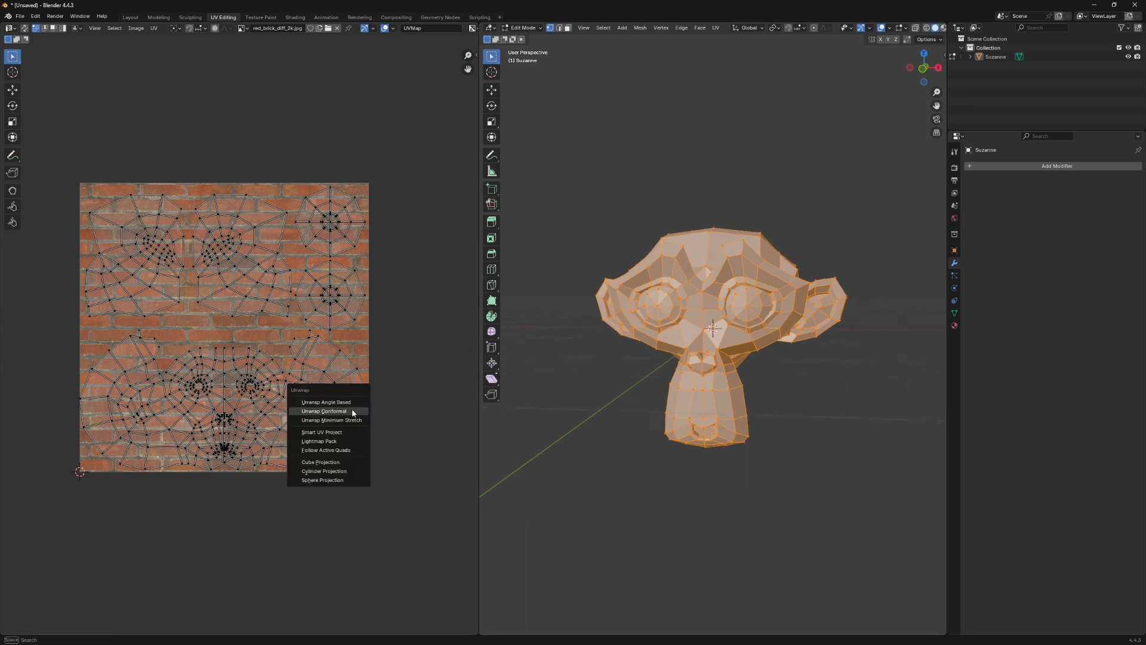
click(344, 433)
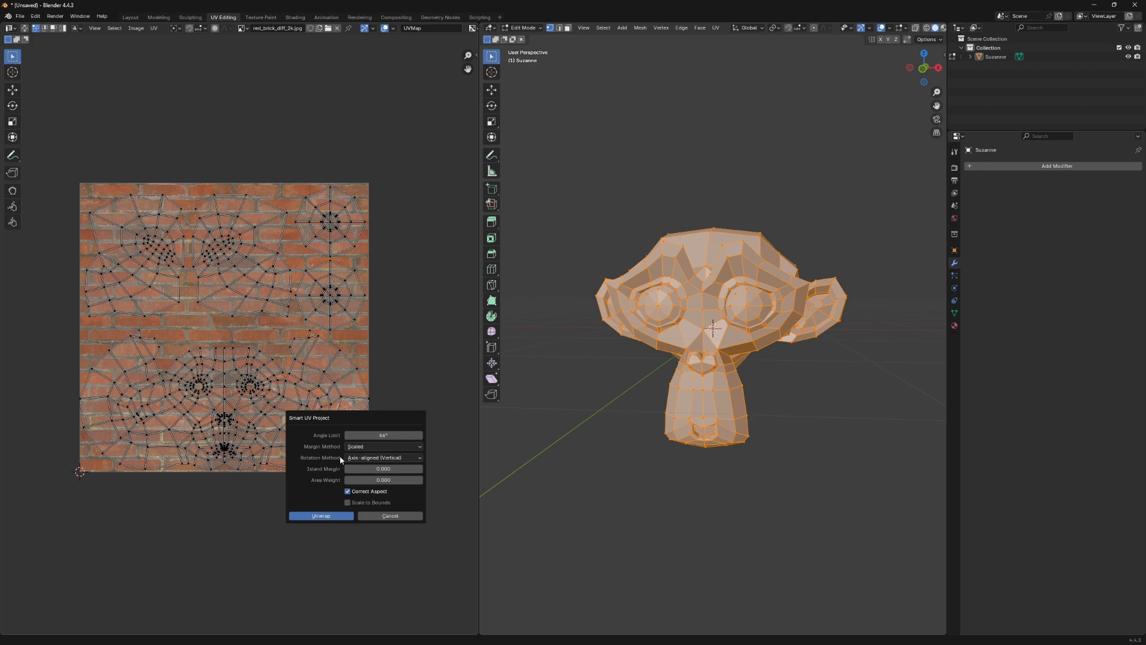
click(322, 517)
scroll(383, 409, up, 2)
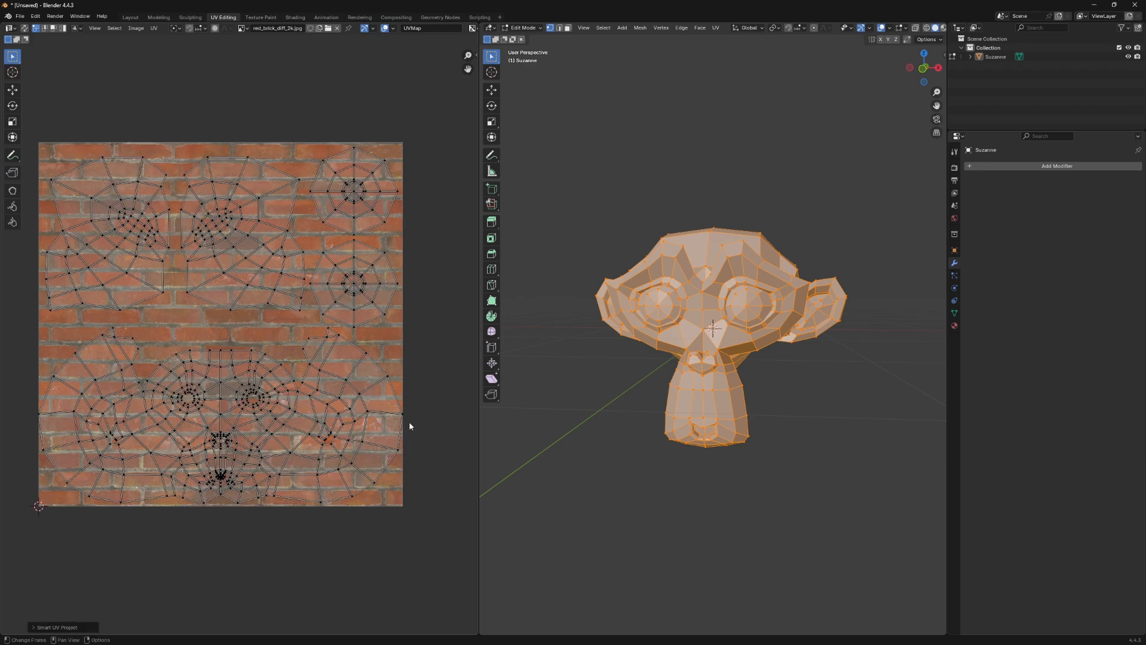
scroll(366, 417, down, 2)
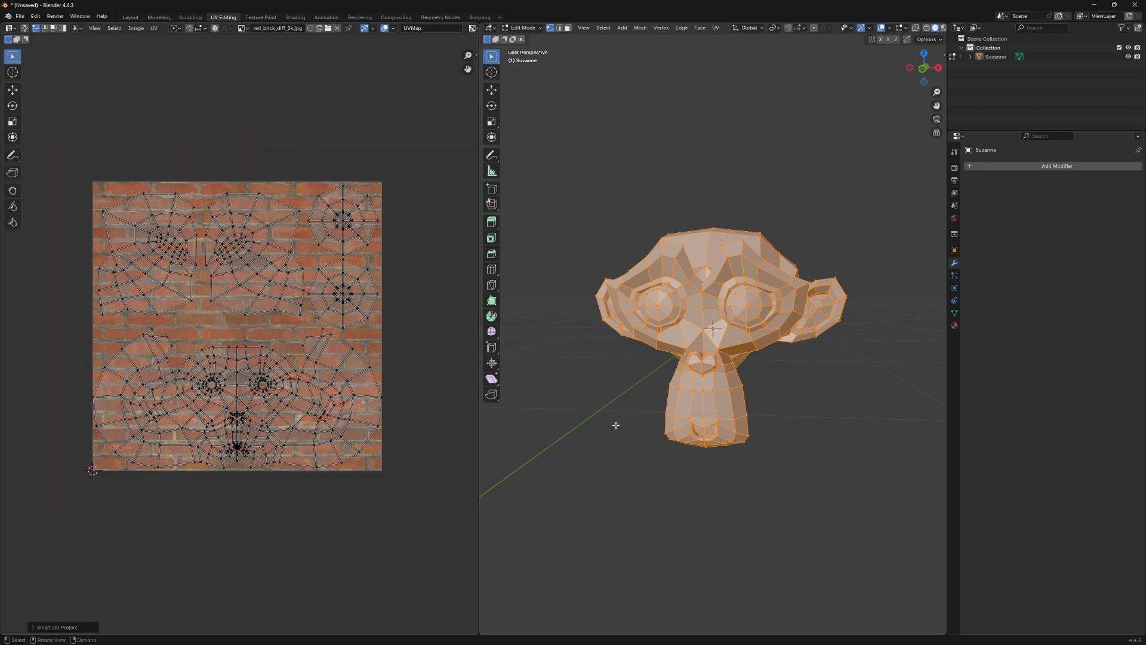
Unlink the red brick image from the UV editor and create a blank 1024 × 1024 px image named "new", checking the UV layout over it
middle_drag(615, 424, 624, 427)
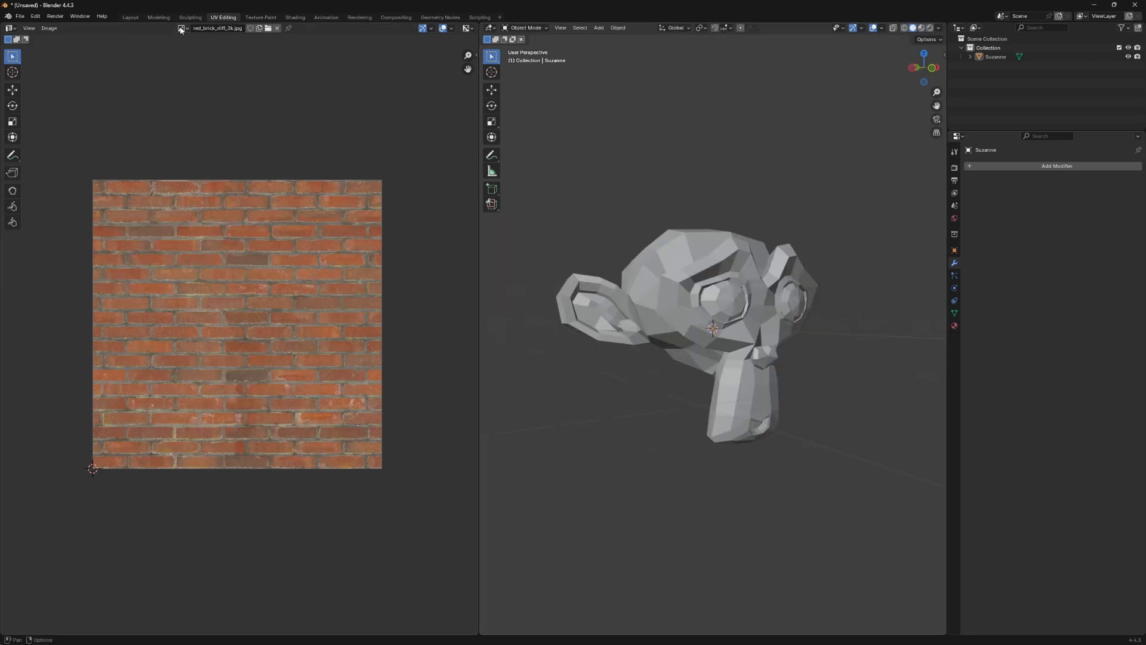
click(277, 28)
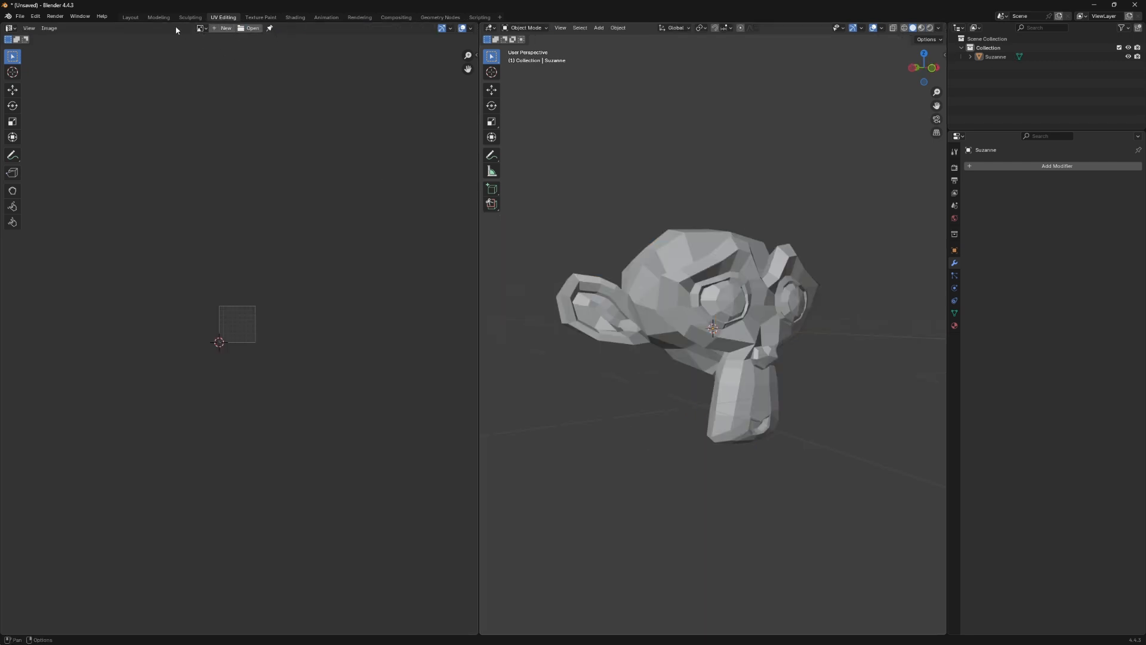
scroll(207, 41, up, 4)
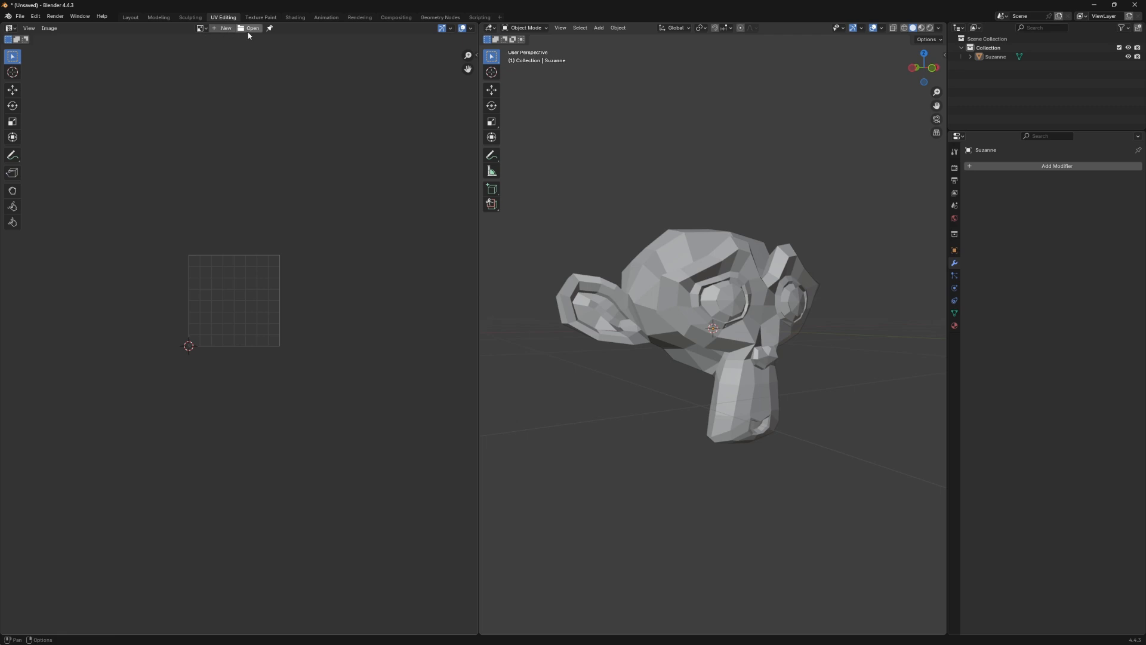
click(225, 28)
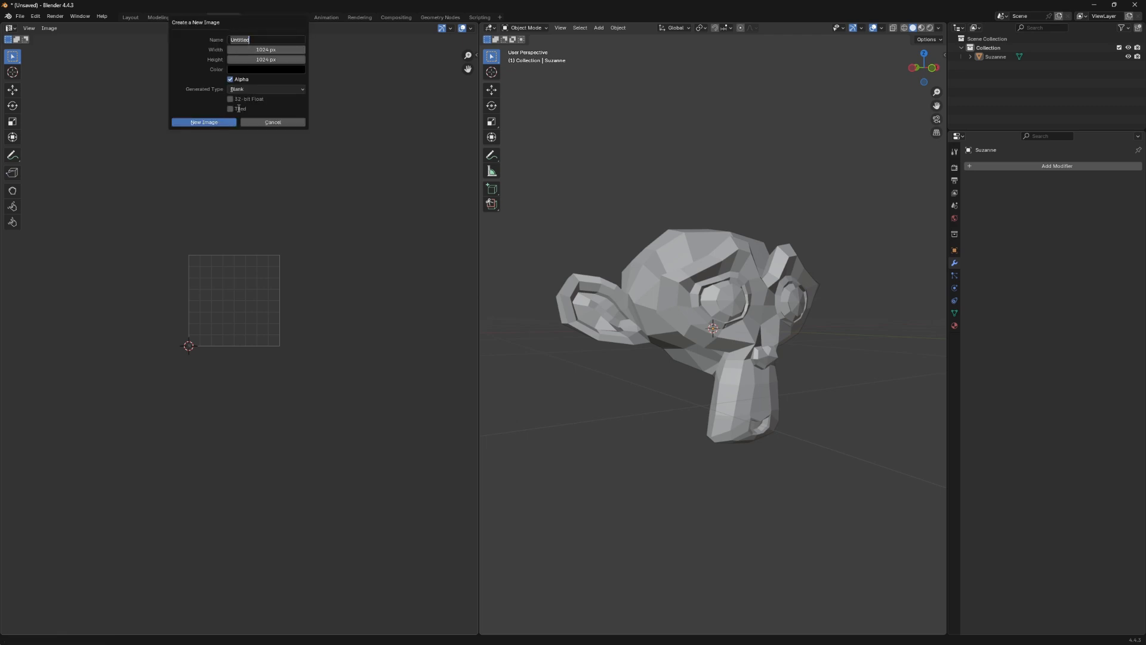
key(BackSpace)
text(new)
click(204, 122)
scroll(255, 101, down, 2)
key(Tab)
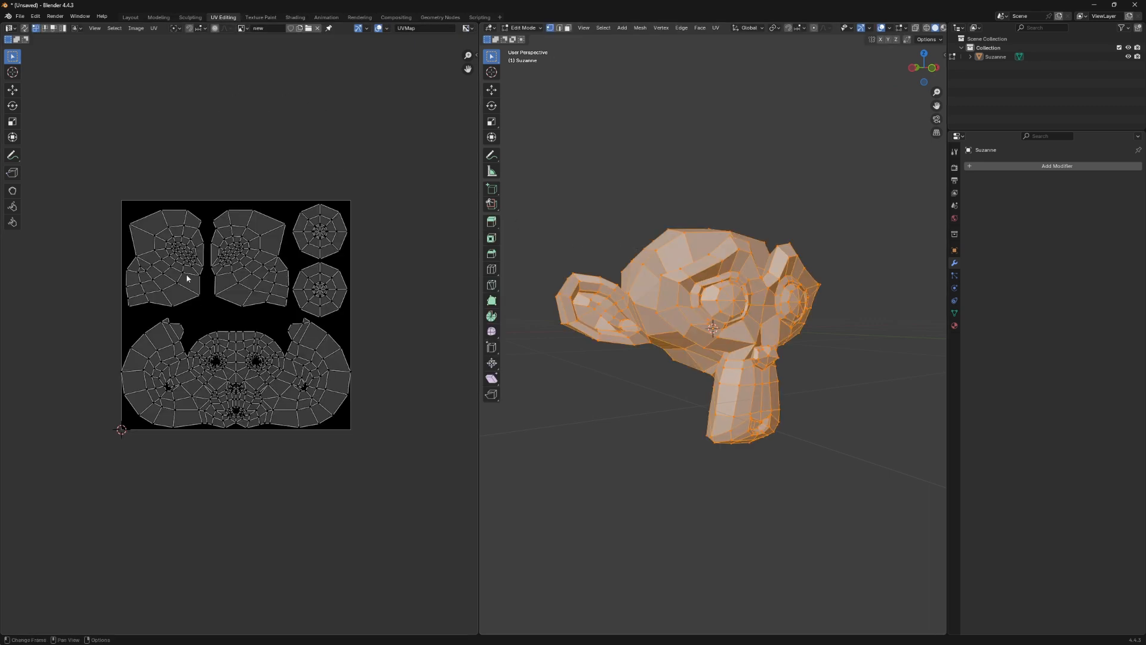
middle_drag(502, 262, 593, 258)
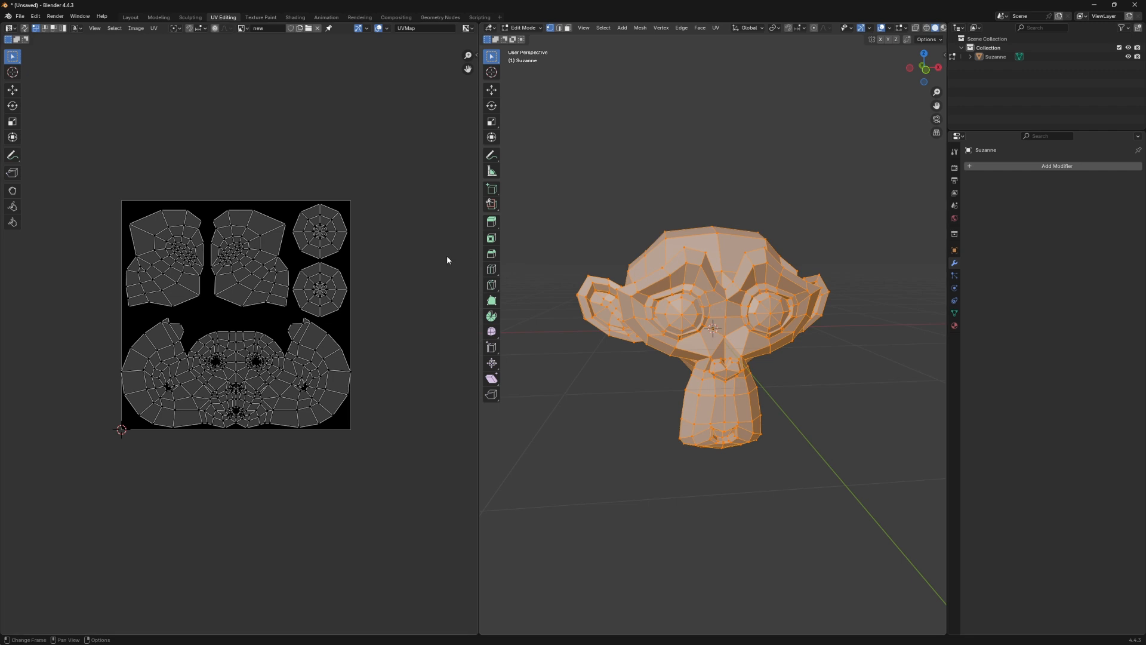
key(Tab)
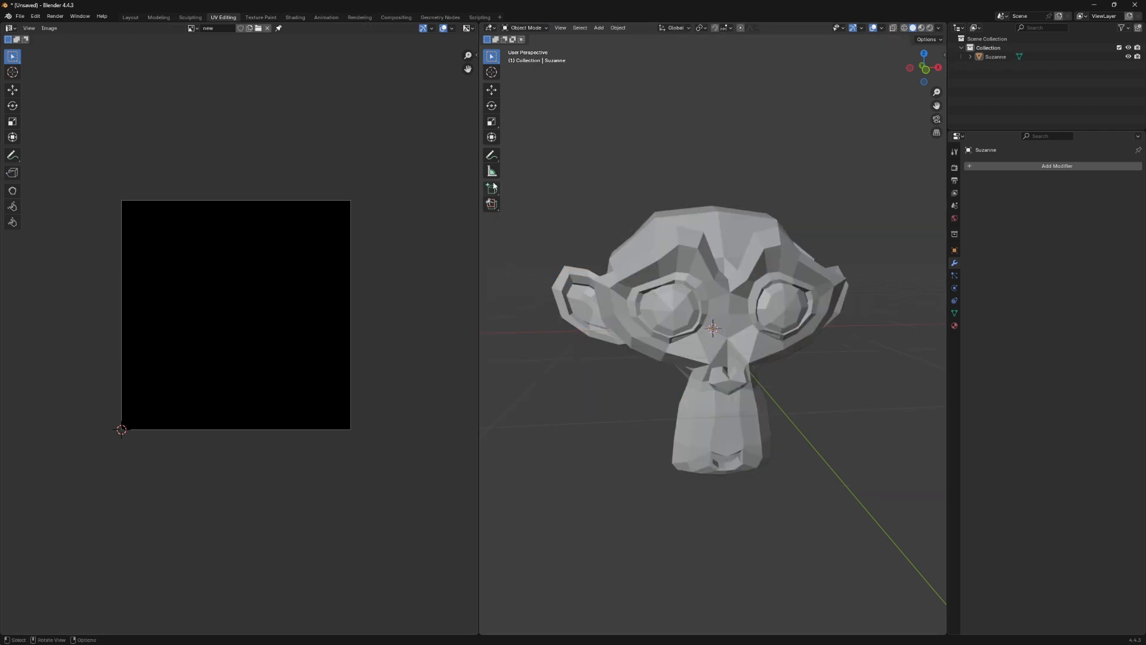
In the Shading workspace, add an unconnected Image Texture node to the monkey head's brick material, in the empty space beside the existing nodes
click(295, 17)
mouse_move(318, 47)
middle_down()
mouse_move(579, 176)
mouse_move(618, 154)
mouse_move(499, 166)
mouse_move(536, 176)
mouse_move(497, 178)
middle_up()
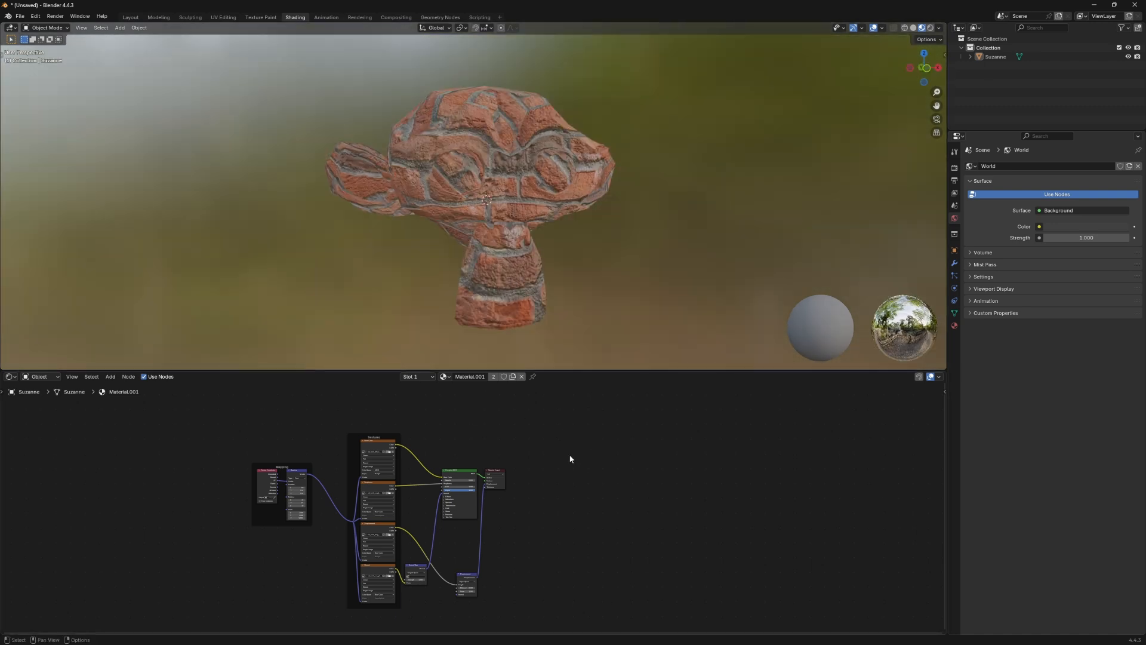
scroll(596, 554, up, 2)
middle_drag(603, 512, 504, 478)
key(shift+a)
click(492, 481)
text(image)
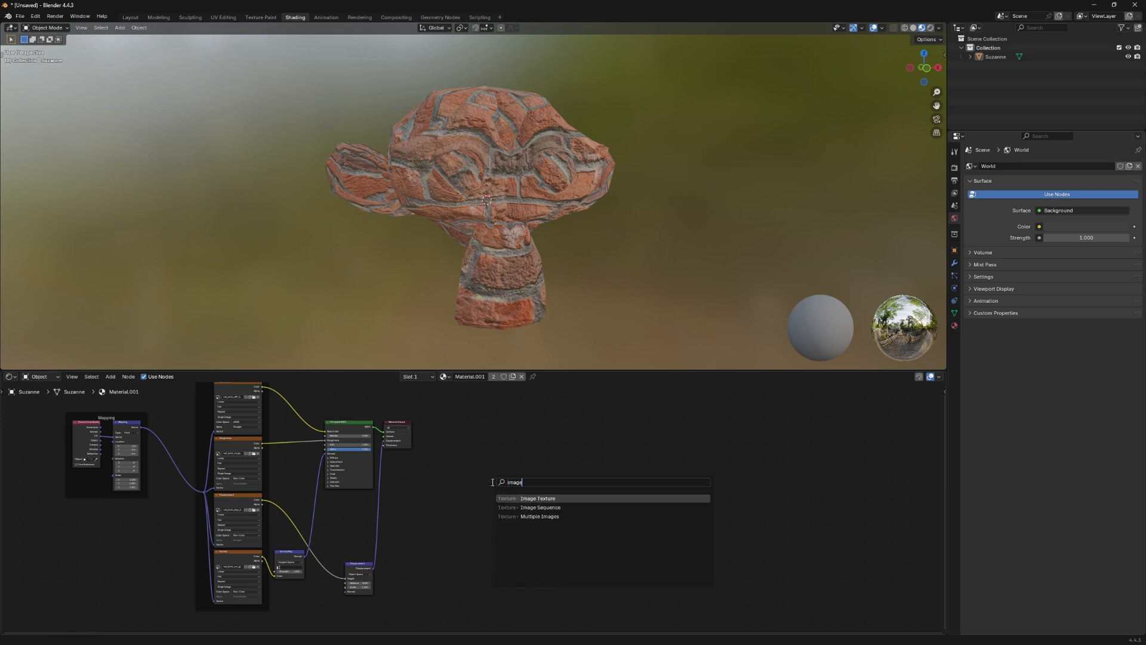
key(Return)
click(438, 501)
Assign the existing image "new" to the added Image Texture node
key(KP_Decimal)
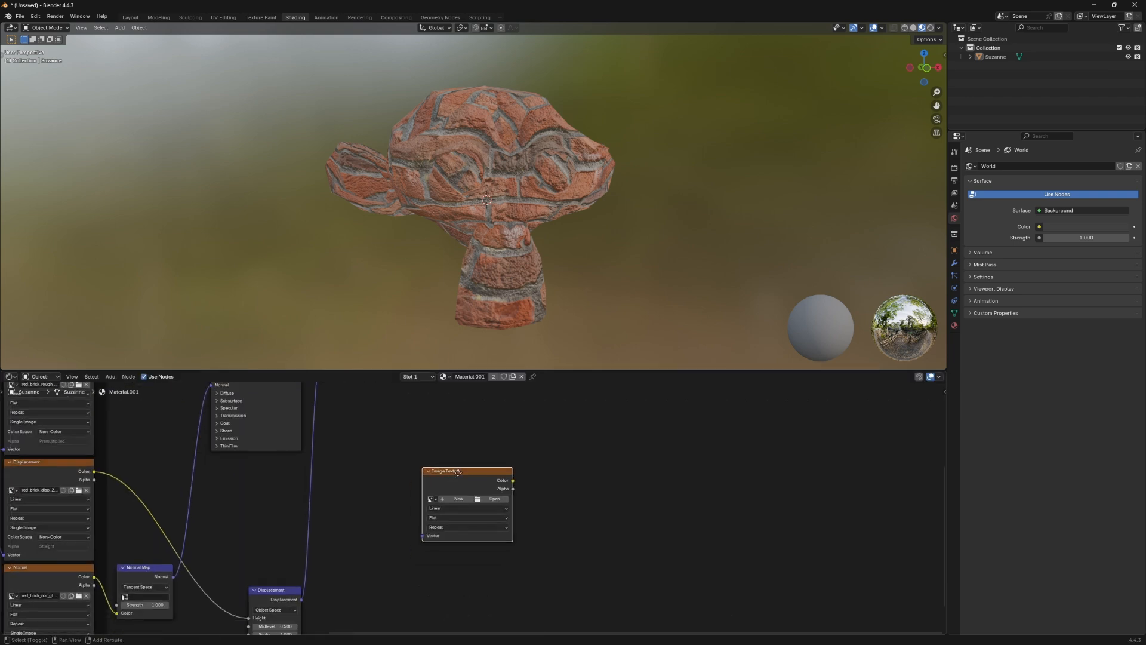
click(425, 482)
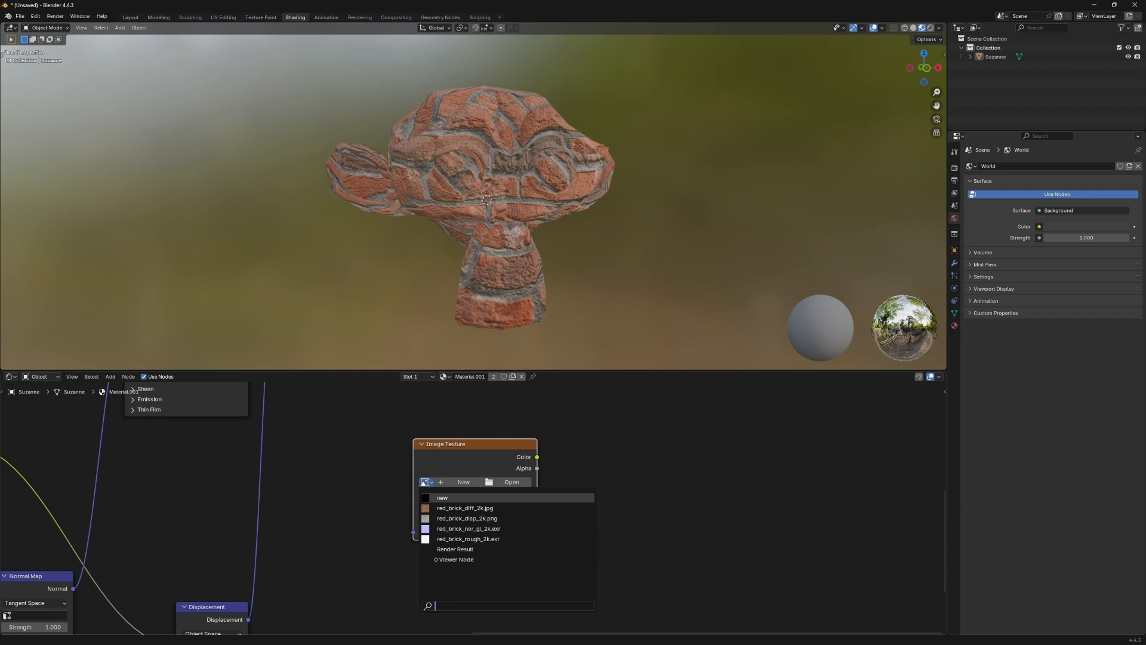
click(444, 497)
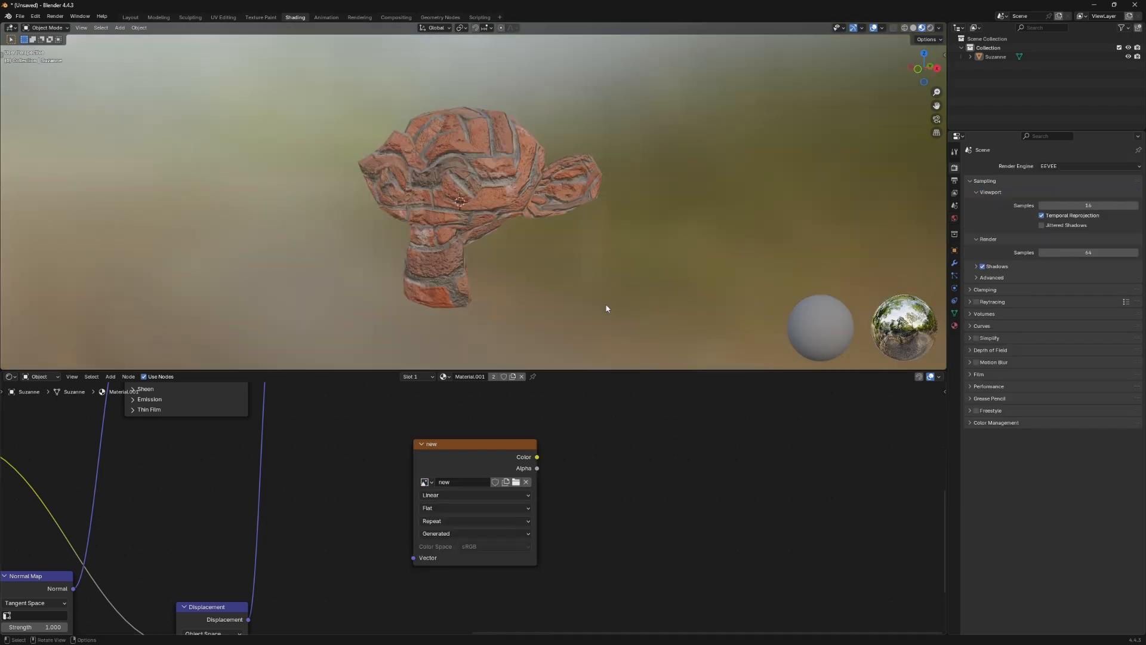
Make the "new" Image Texture node active, select the monkey head, and set the render engine to Cycles
click(484, 456)
click(479, 278)
mouse_move(478, 279)
middle_down()
mouse_move(495, 274)
mouse_move(480, 271)
middle_up()
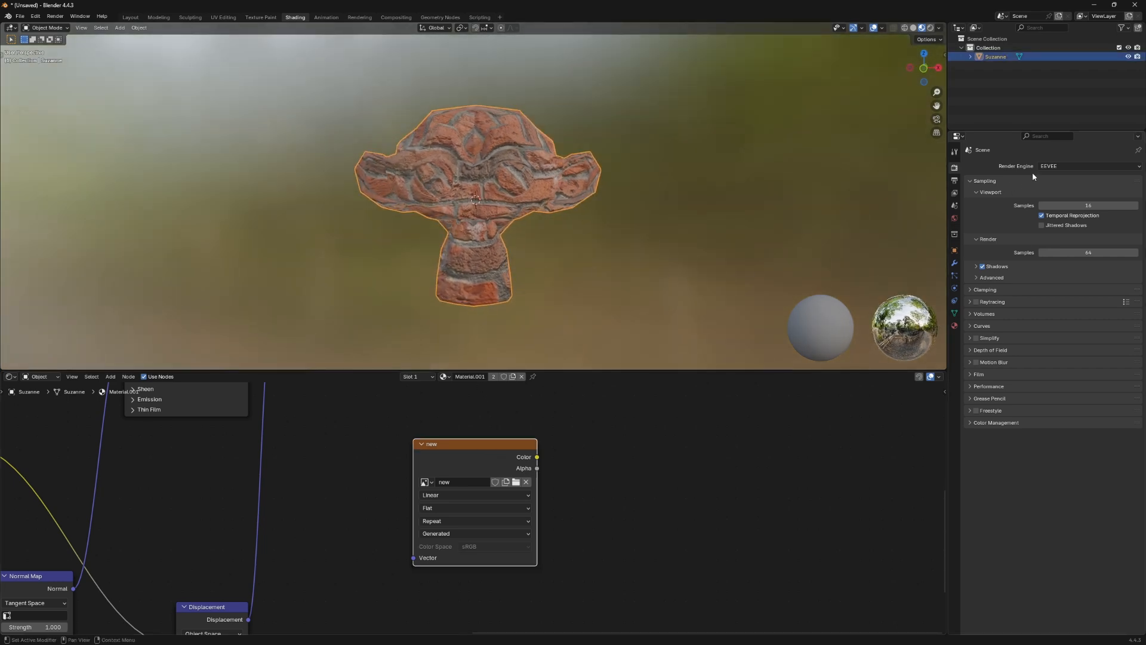
click(1077, 167)
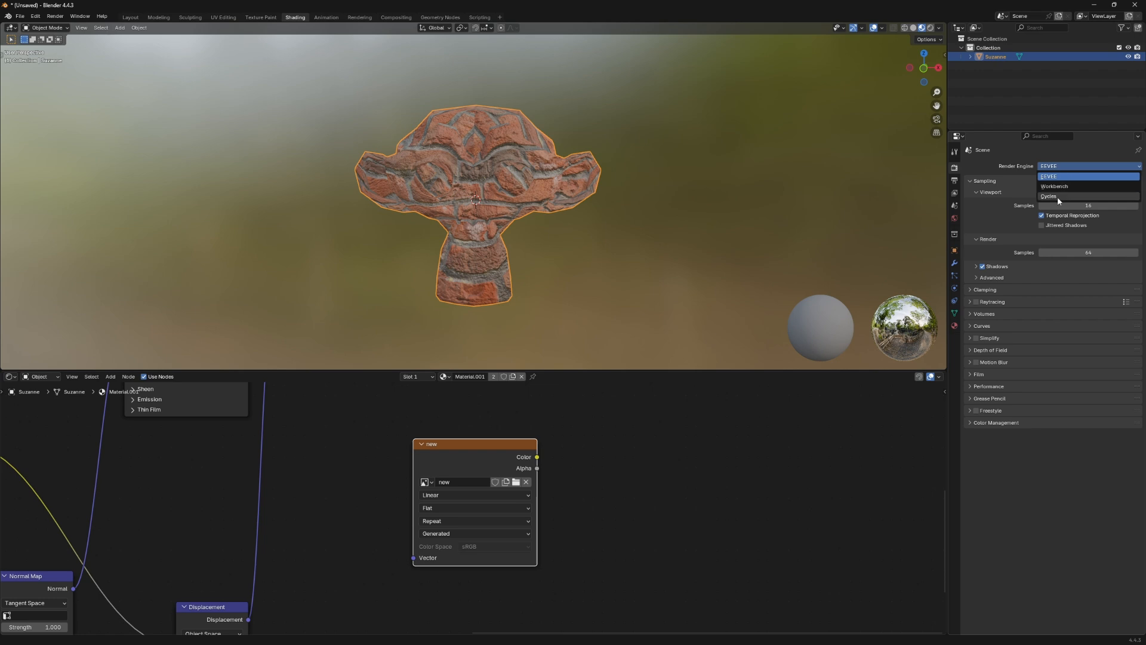
click(1058, 196)
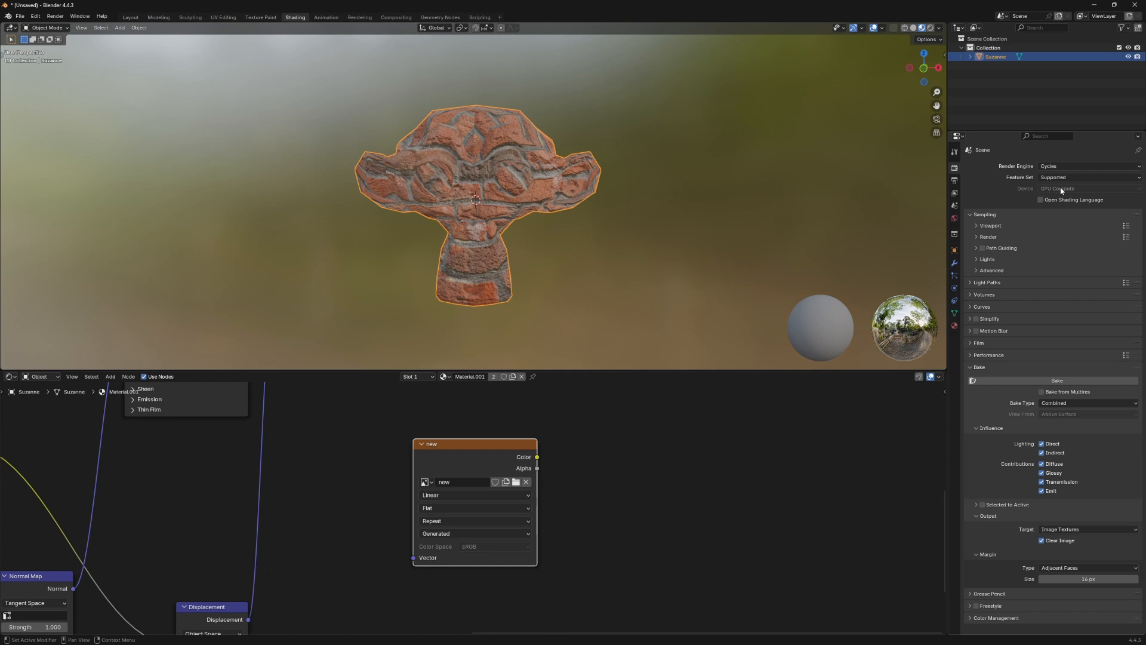
Set the bake type to Diffuse with the Direct contribution turned off and bake the brick material into the image "new"
click(1075, 403)
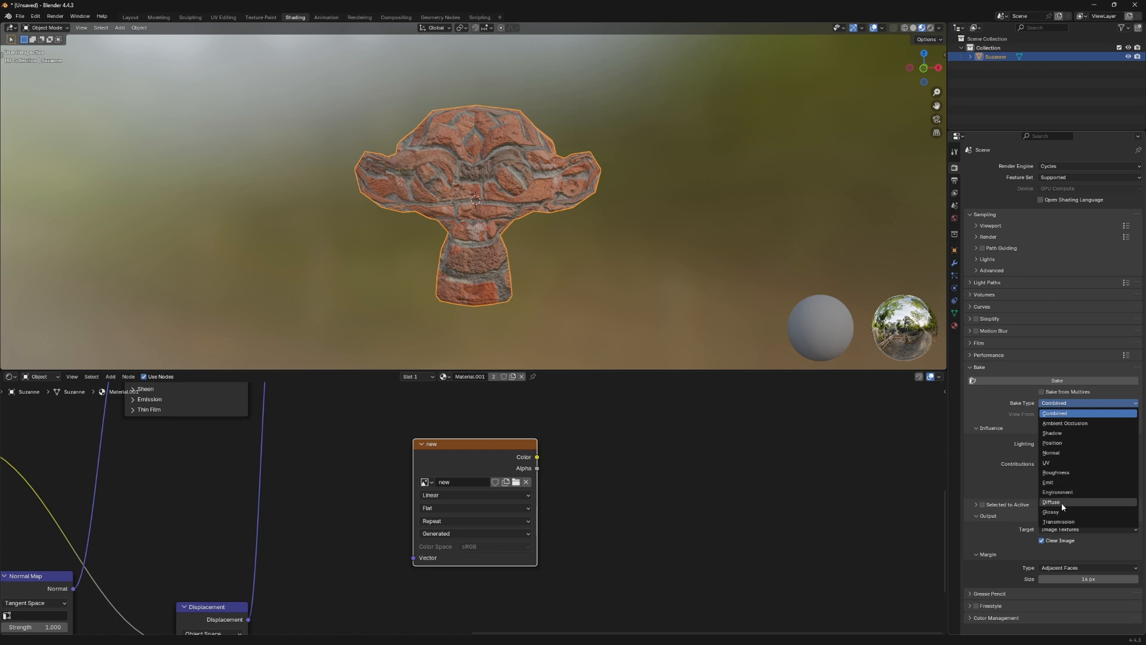
click(1061, 502)
click(1065, 403)
click(1066, 404)
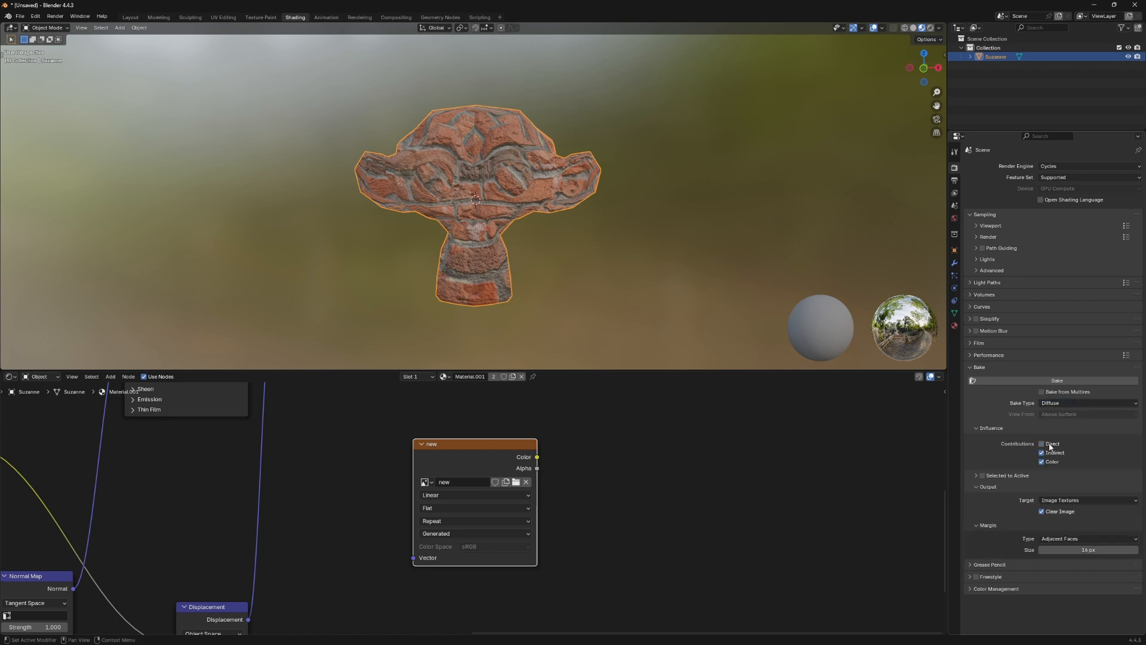
click(1062, 381)
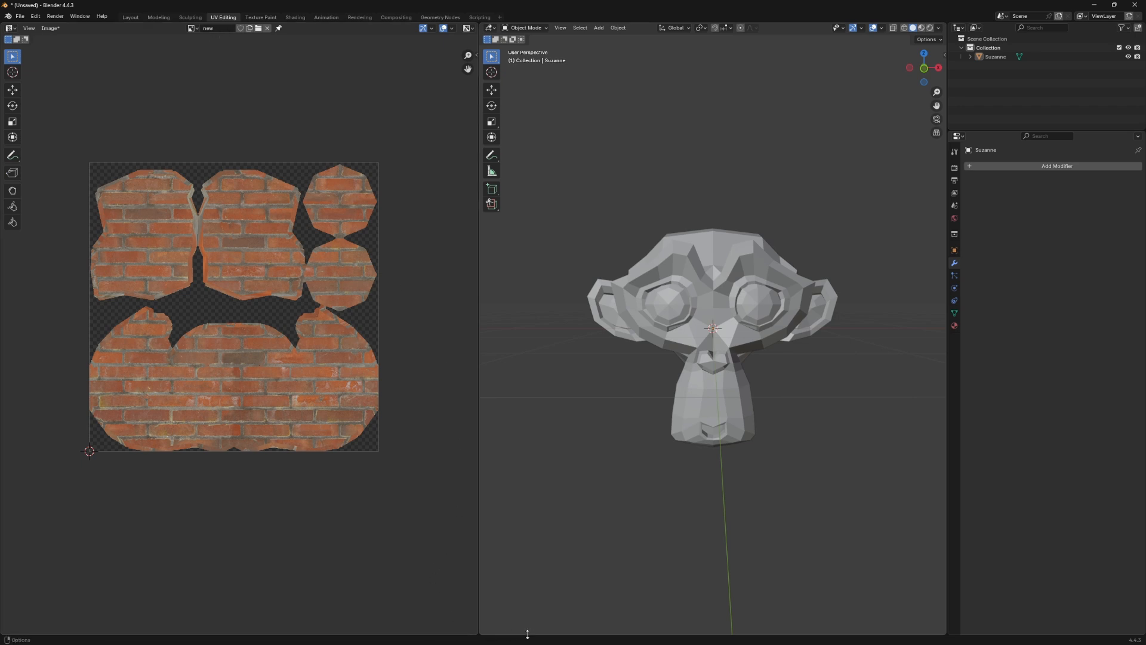
Save the baked brick image from the UV editor as new.png
click(50, 28)
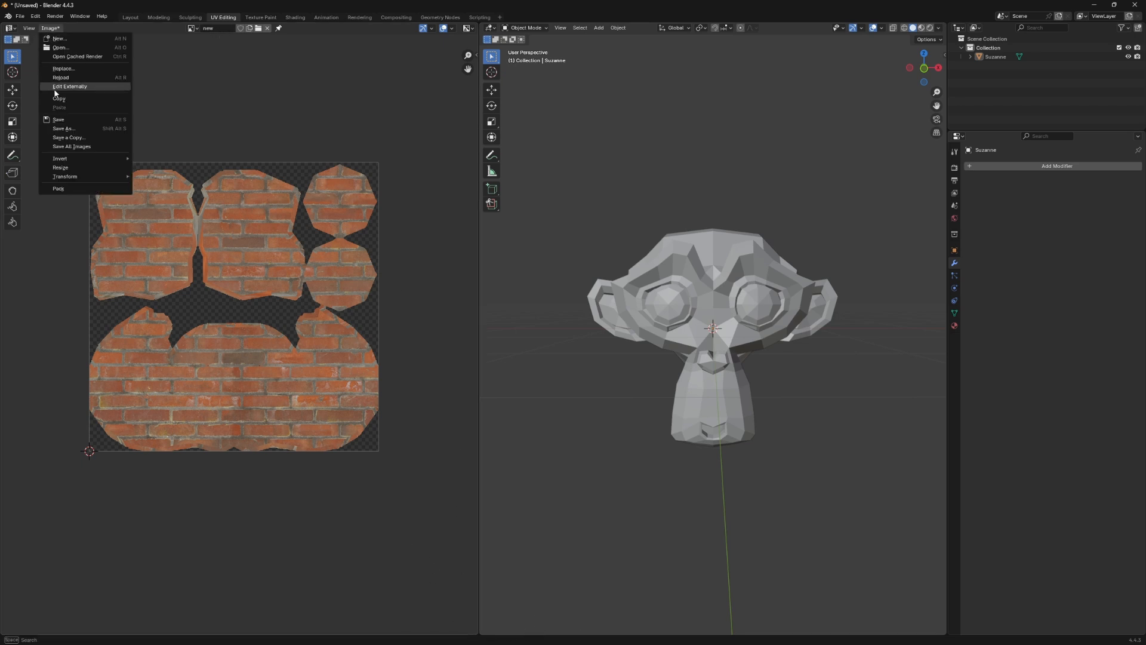
click(63, 128)
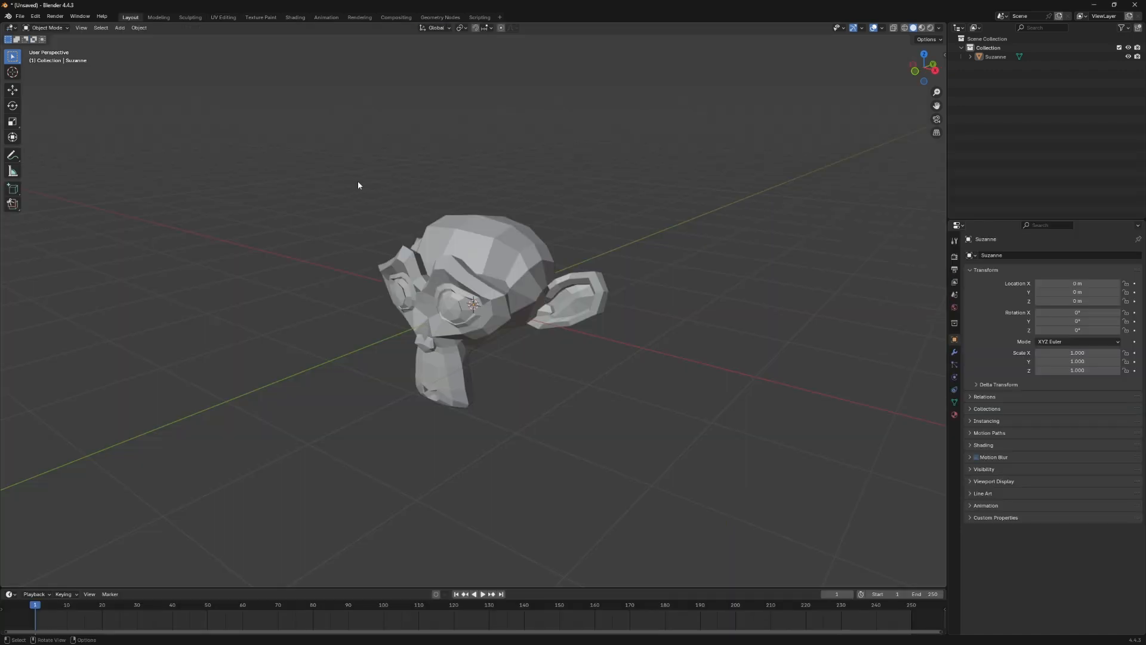
Select the monkey head and start exporting it in FBX format
scroll(359, 185, down, 1)
middle_drag(500, 234, 593, 243)
click(494, 264)
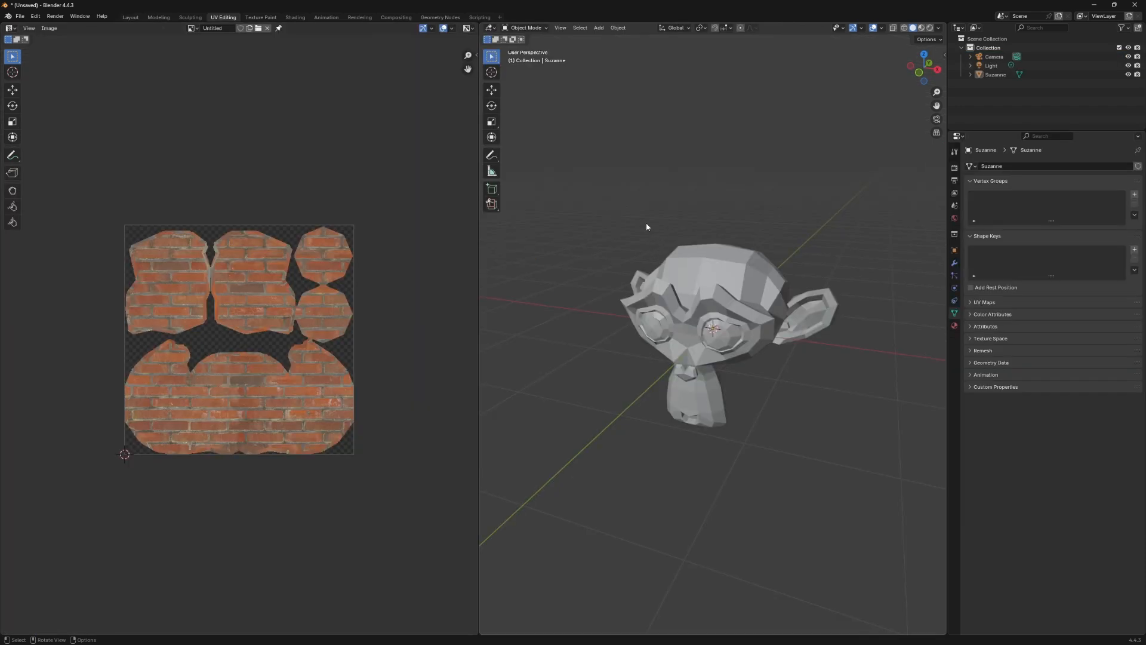
middle_drag(646, 226, 644, 254)
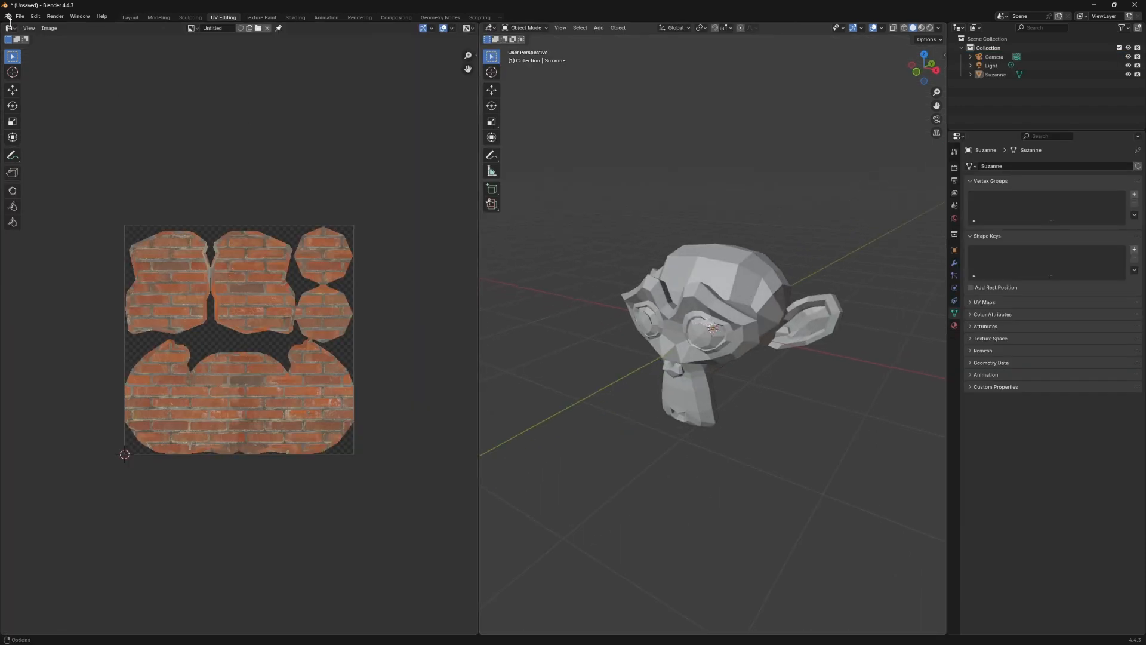
click(668, 272)
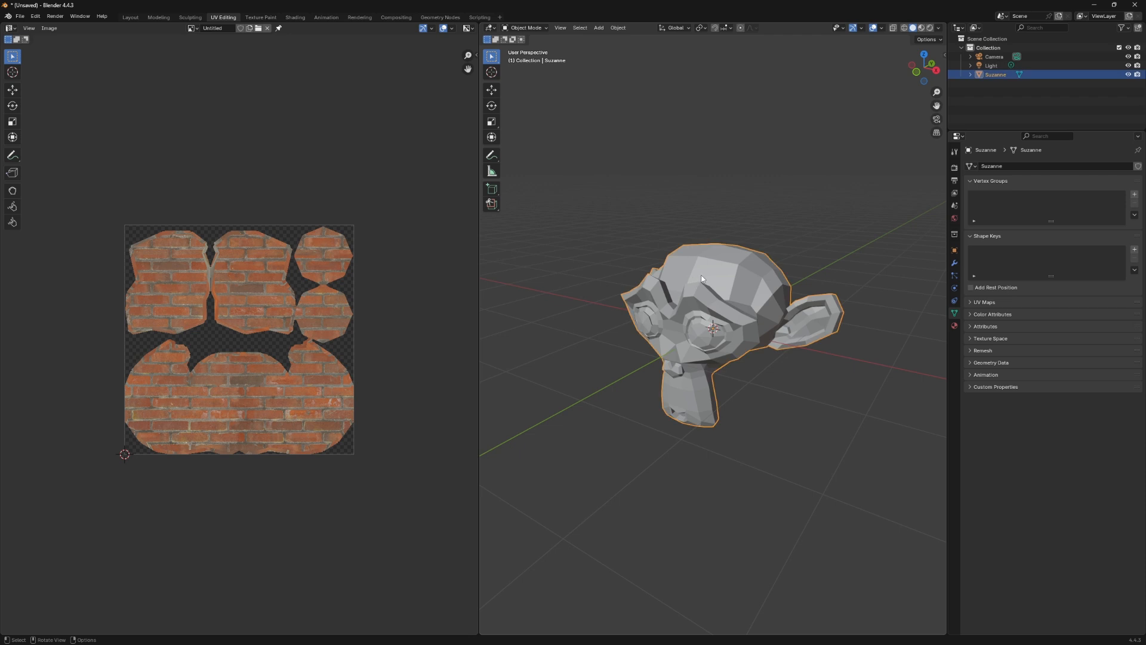
click(20, 16)
mouse_move(36, 152)
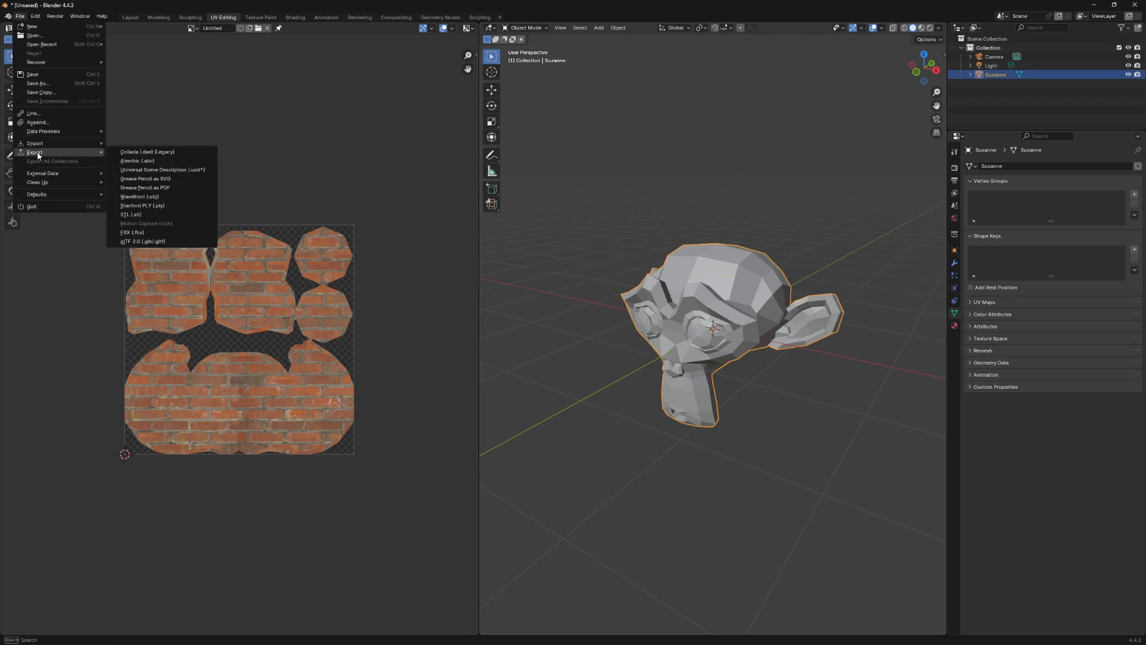
click(153, 233)
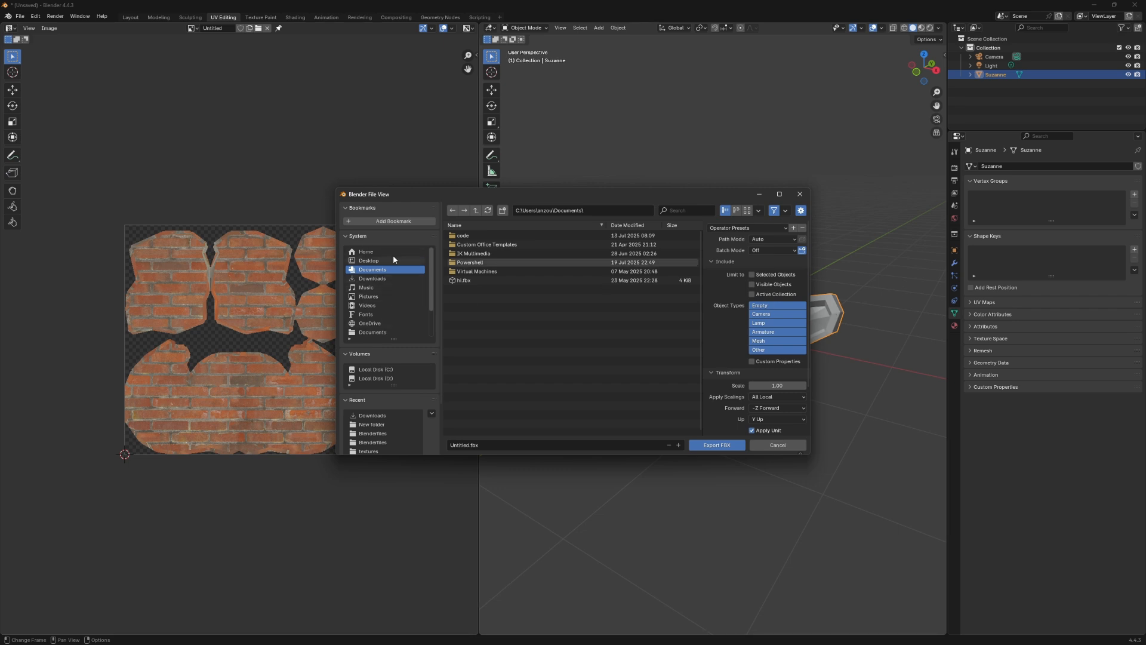
Limit the FBX export to selected mesh objects, turn off animation, and export the file as Untitled.fbx
click(764, 341)
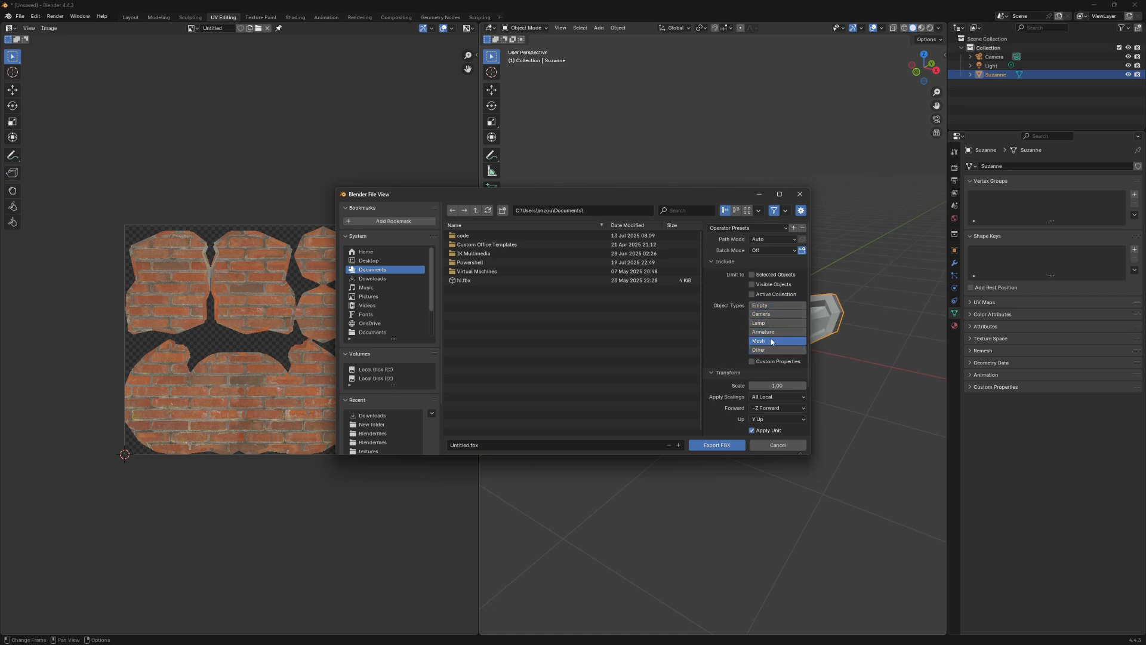
click(753, 275)
click(720, 429)
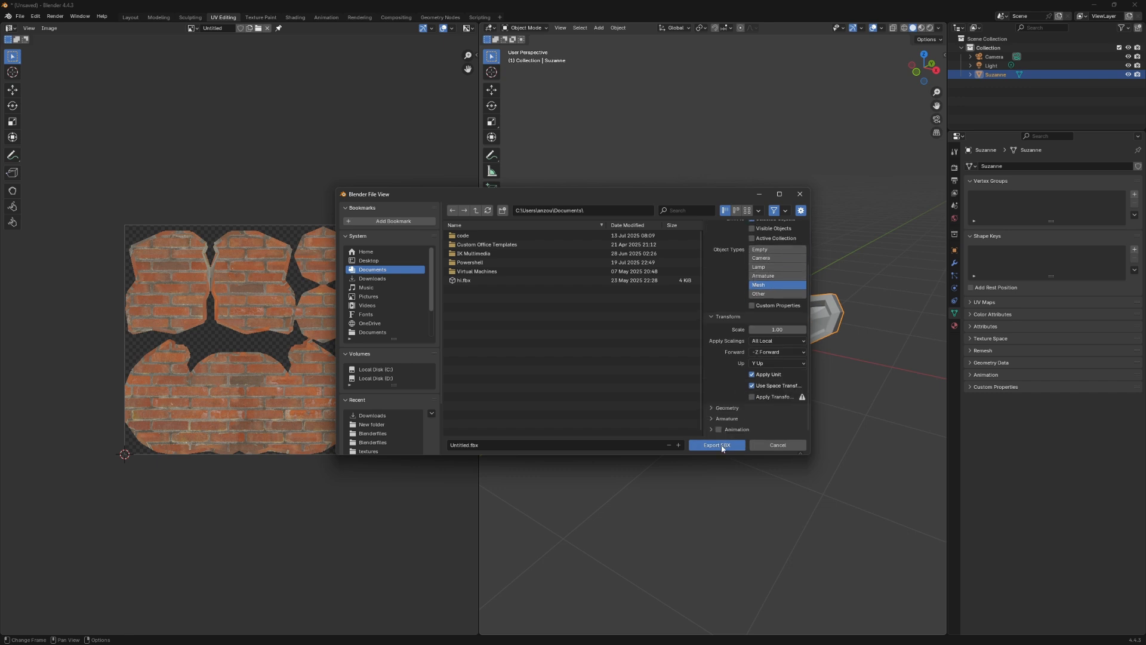
click(721, 445)
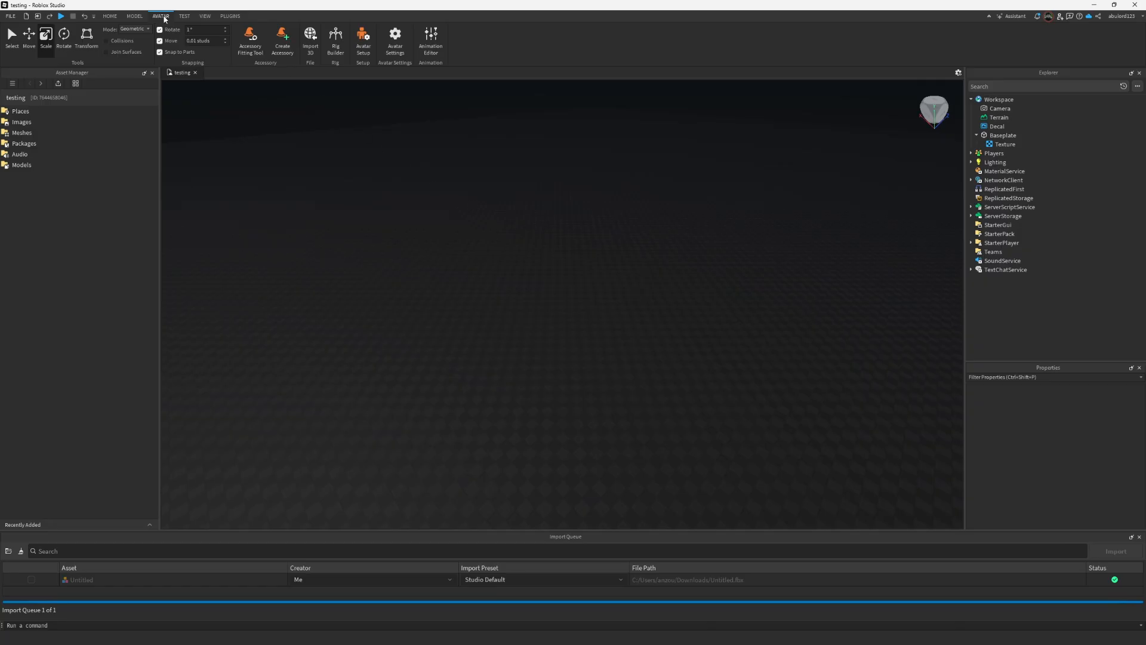
In Roblox Studio, import Untitled.fbx from the Downloads folder as a 3D model with the Studio Default preset
click(311, 39)
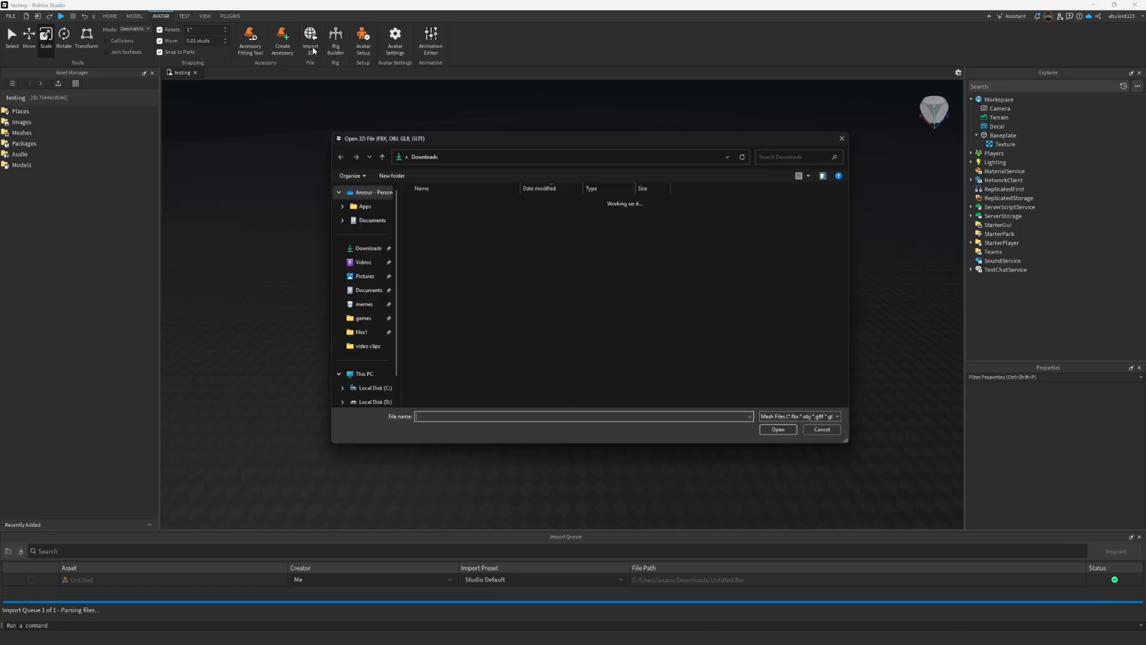
click(362, 248)
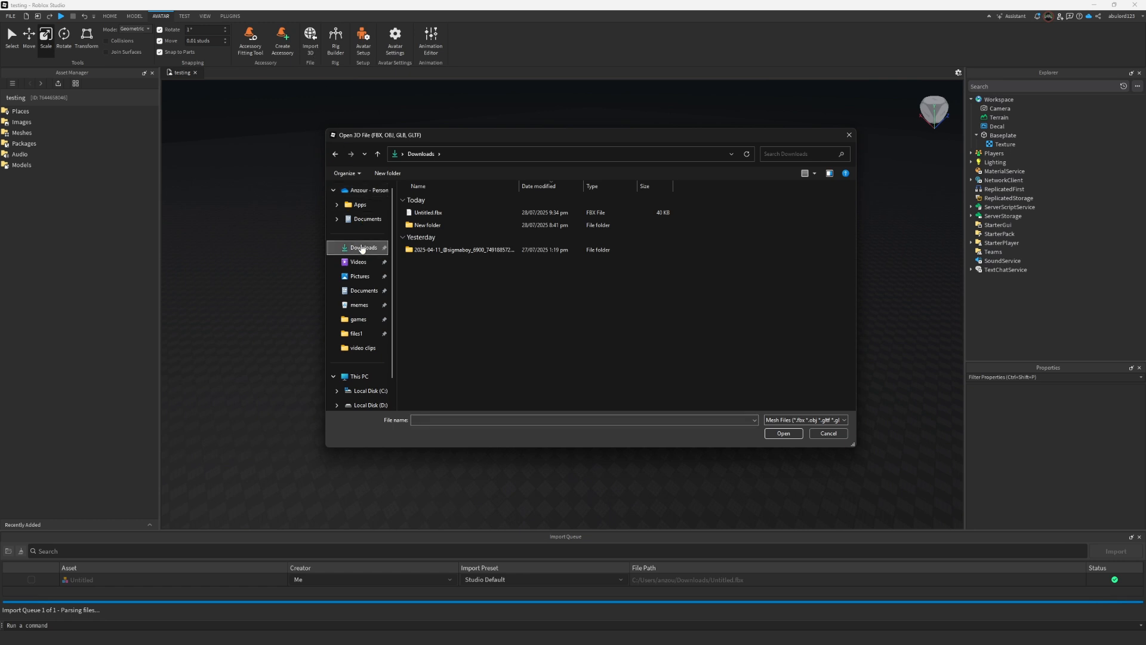
double_click(460, 213)
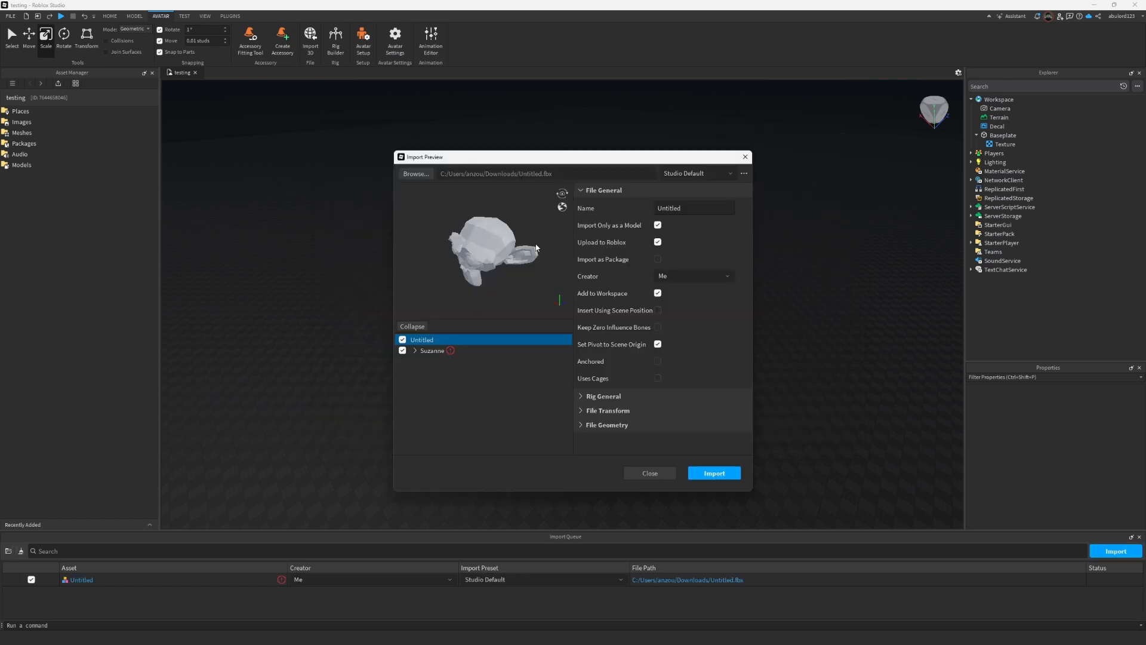
click(715, 474)
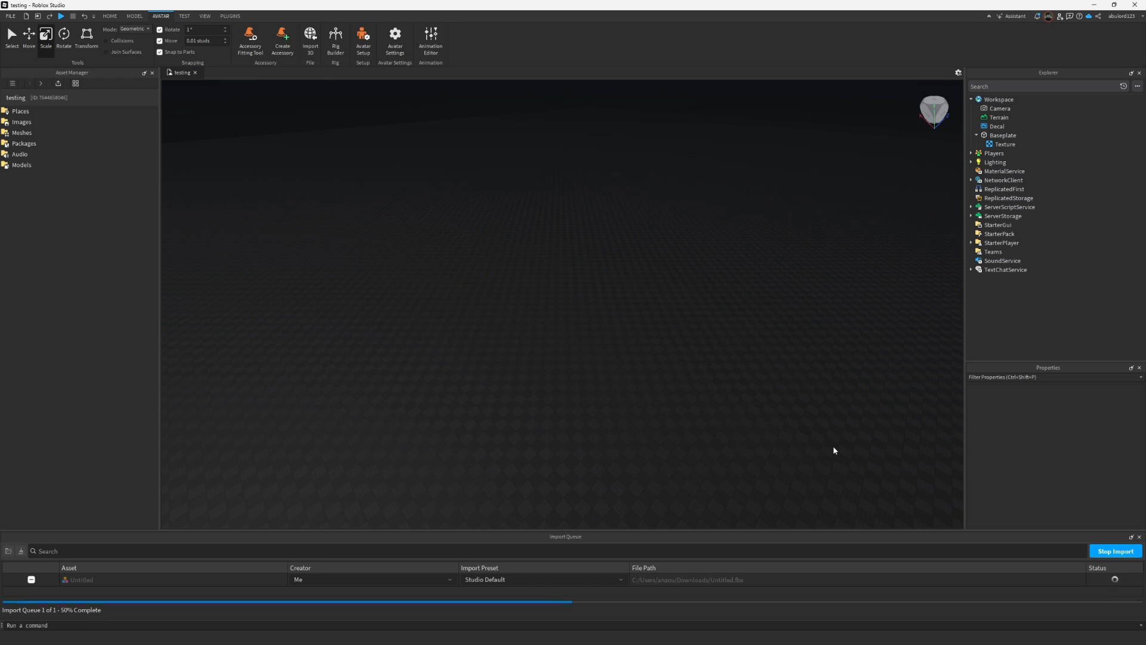
Import the baked texture new.png into the place's image assets and dismiss the bulk import window
click(205, 16)
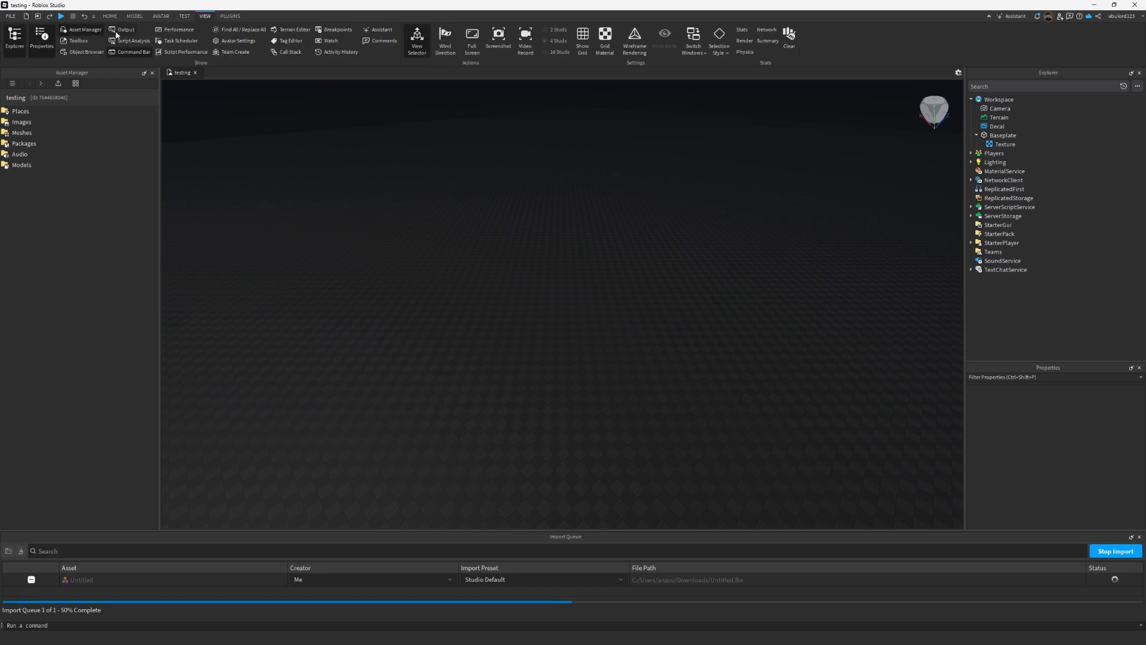
double_click(21, 122)
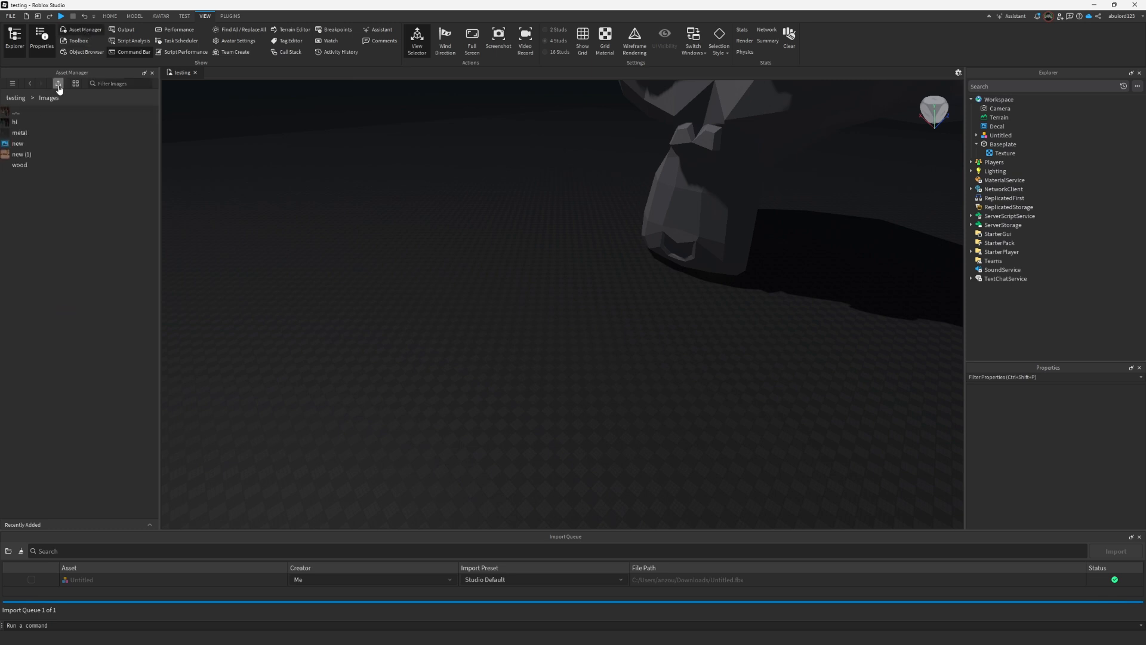
click(58, 83)
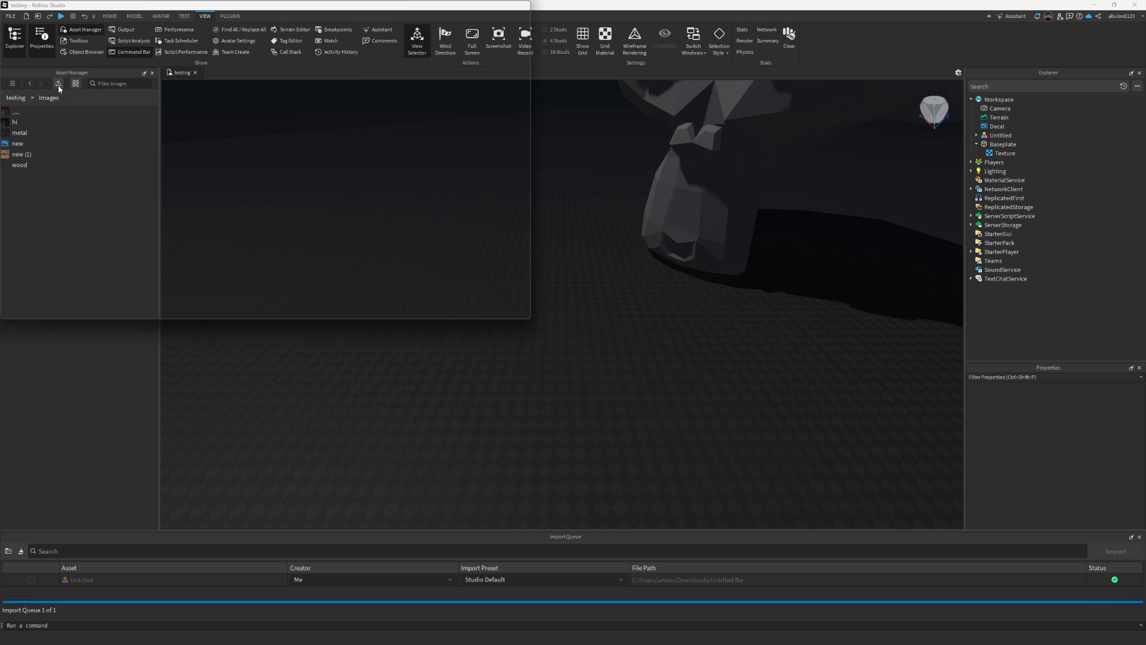
double_click(475, 226)
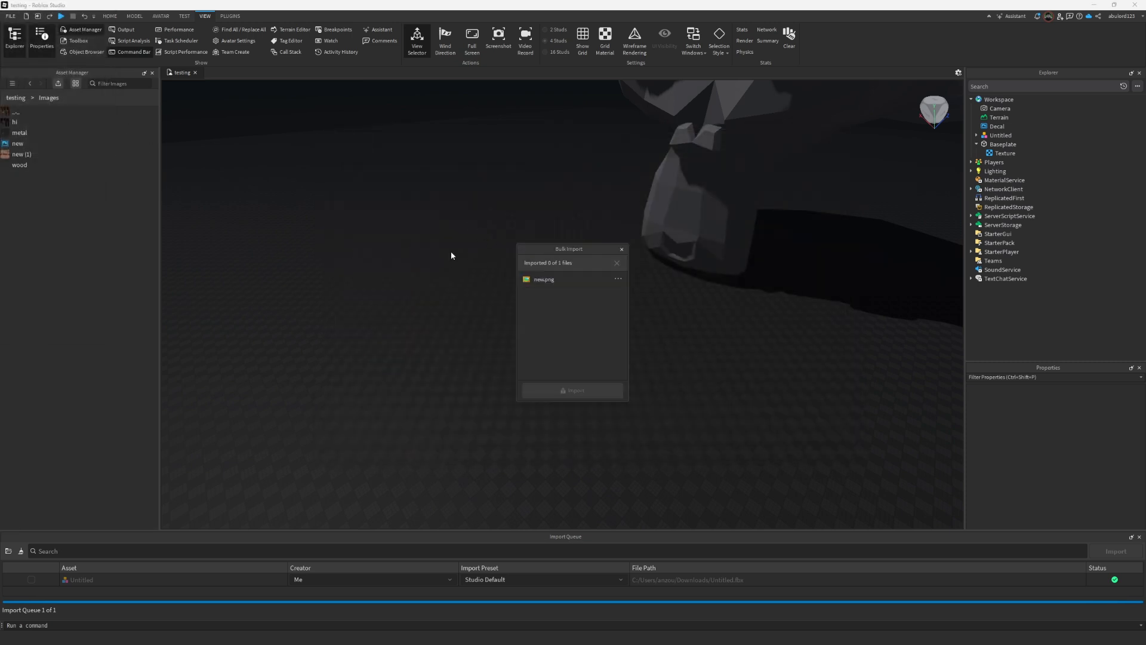
click(621, 250)
Bring the whole imported monkey head into view and select its model
scroll(620, 253, down, 3)
right_drag(619, 253, 619, 254)
scroll(619, 252, up, 3)
key(s)
key(w)
key(a)
click(562, 261)
click(562, 261)
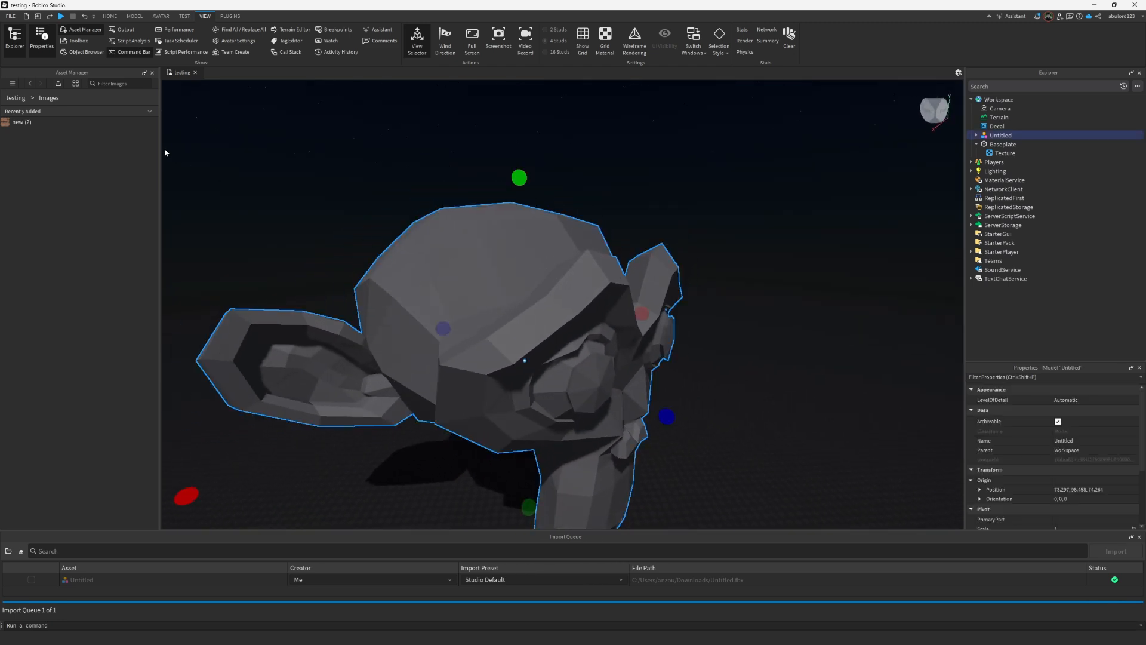
Copy the asset ID of the newly imported image "new (2)"
click(62, 123)
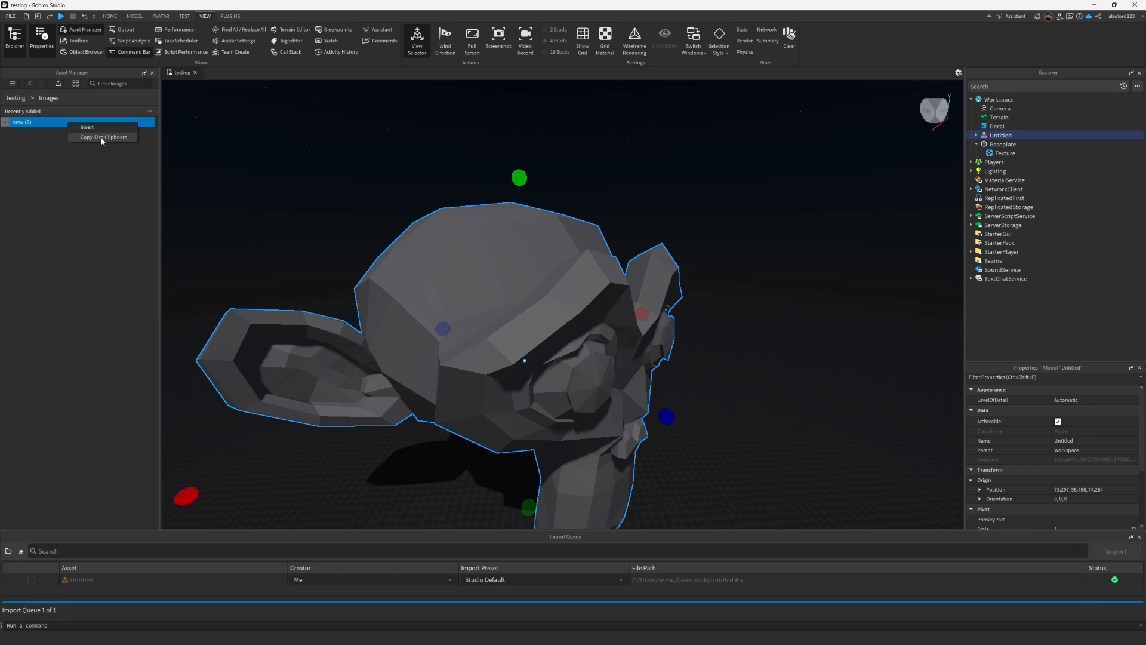
click(312, 166)
click(457, 278)
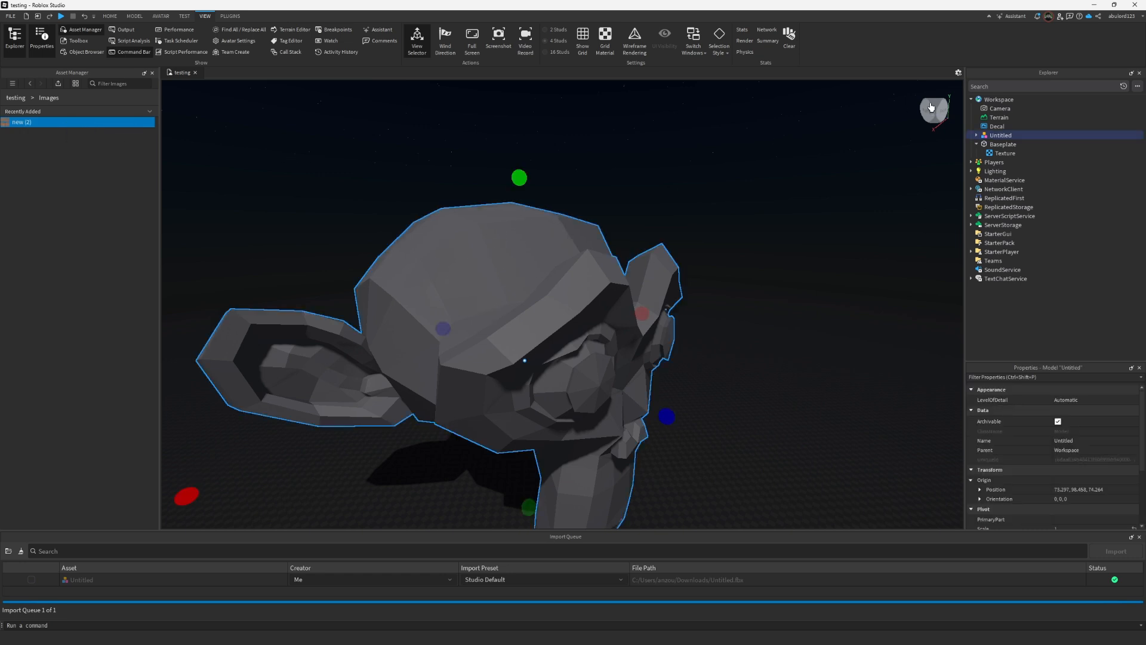
Set the TextureID of the Suzanne mesh inside the Untitled model to the copied image ID, and inspect the textured head
click(977, 135)
click(1007, 144)
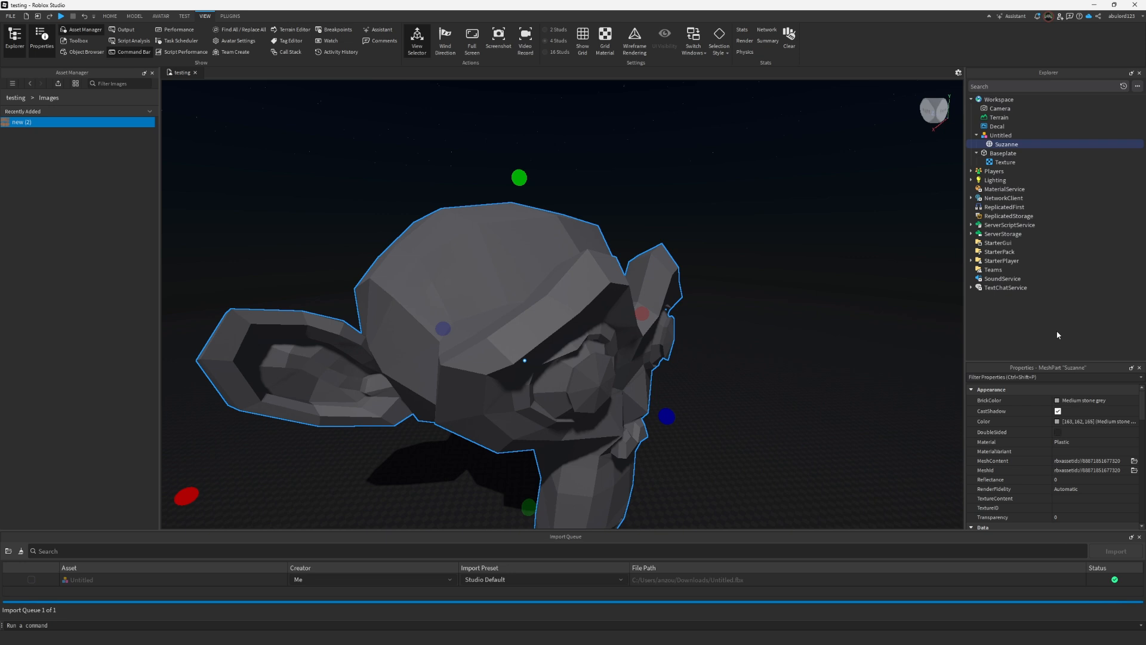
click(1065, 508)
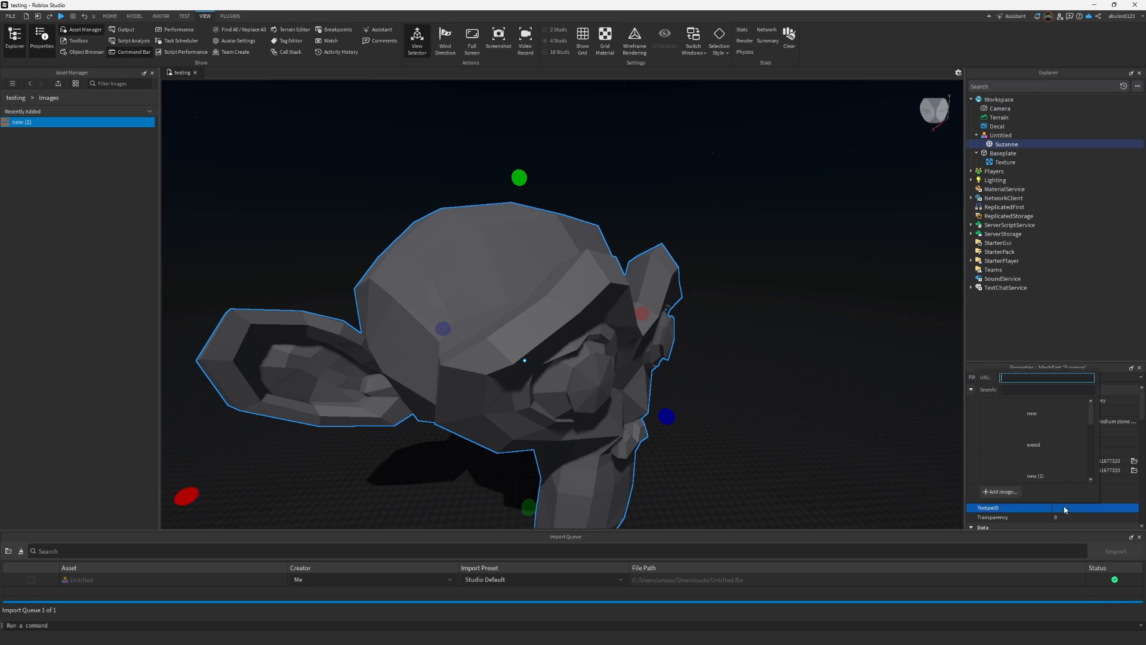
key(ctrl+v)
key(Return)
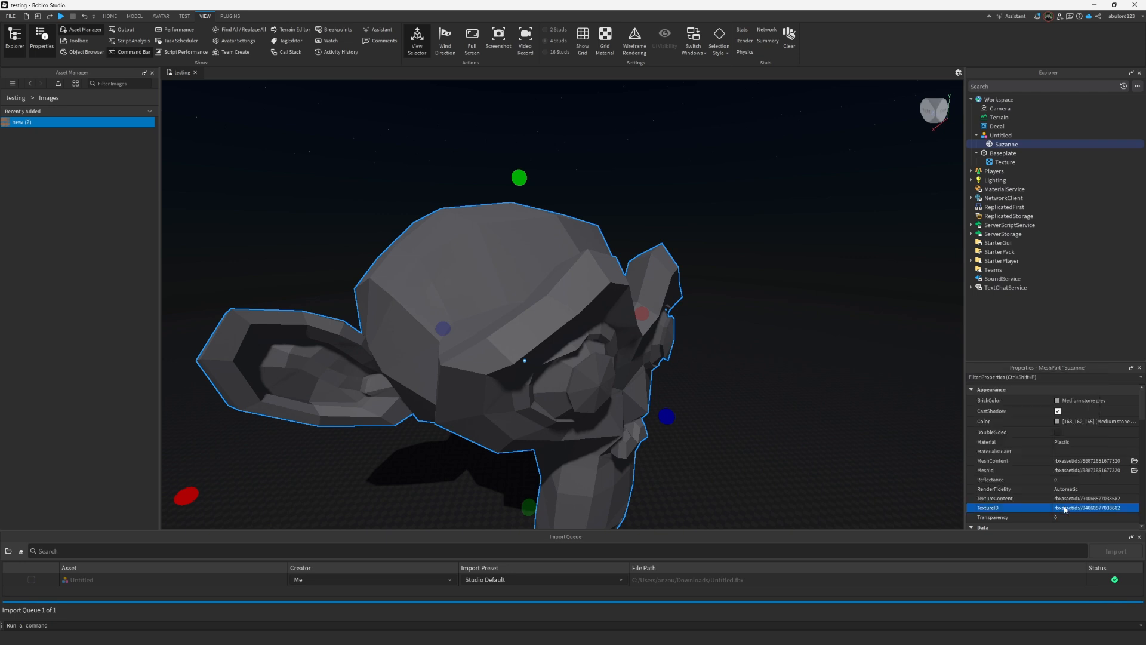
click(894, 398)
key(d)
key(s)
right_drag(894, 395, 884, 392)
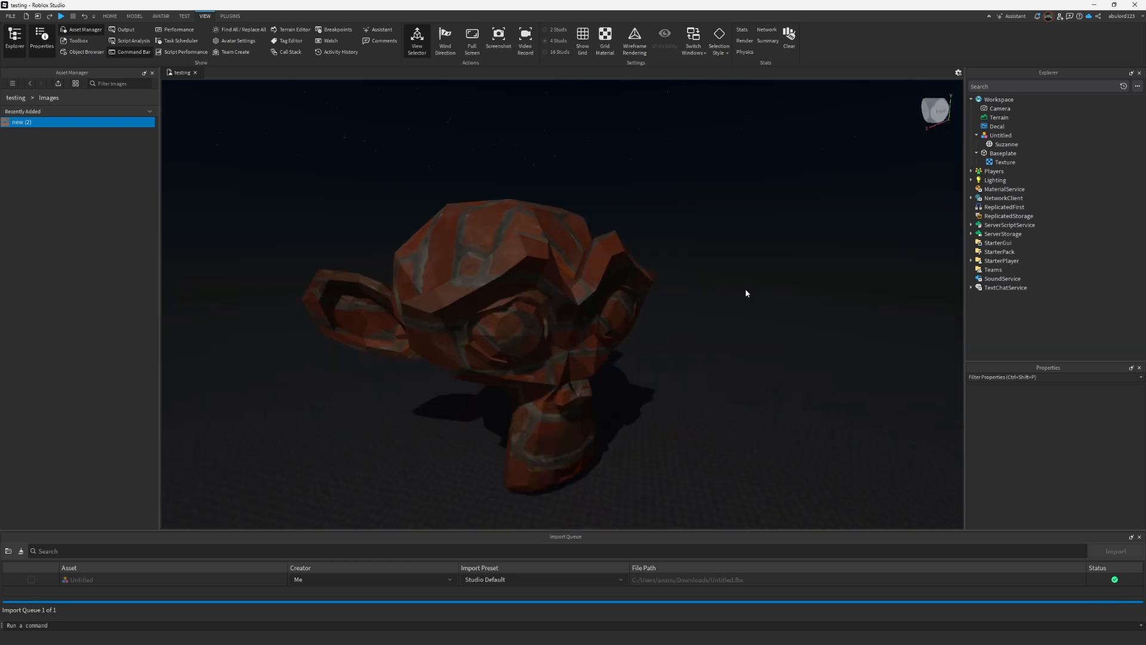